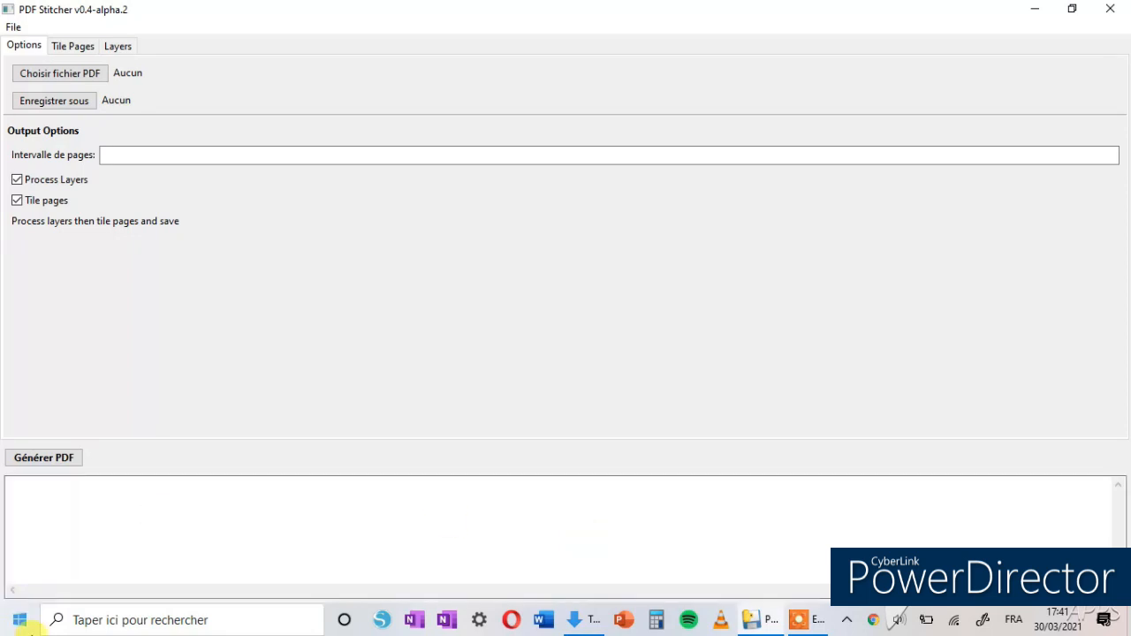
Step: Look through the output, page tiling and layer settings before loading any PDF
click(76, 49)
click(119, 46)
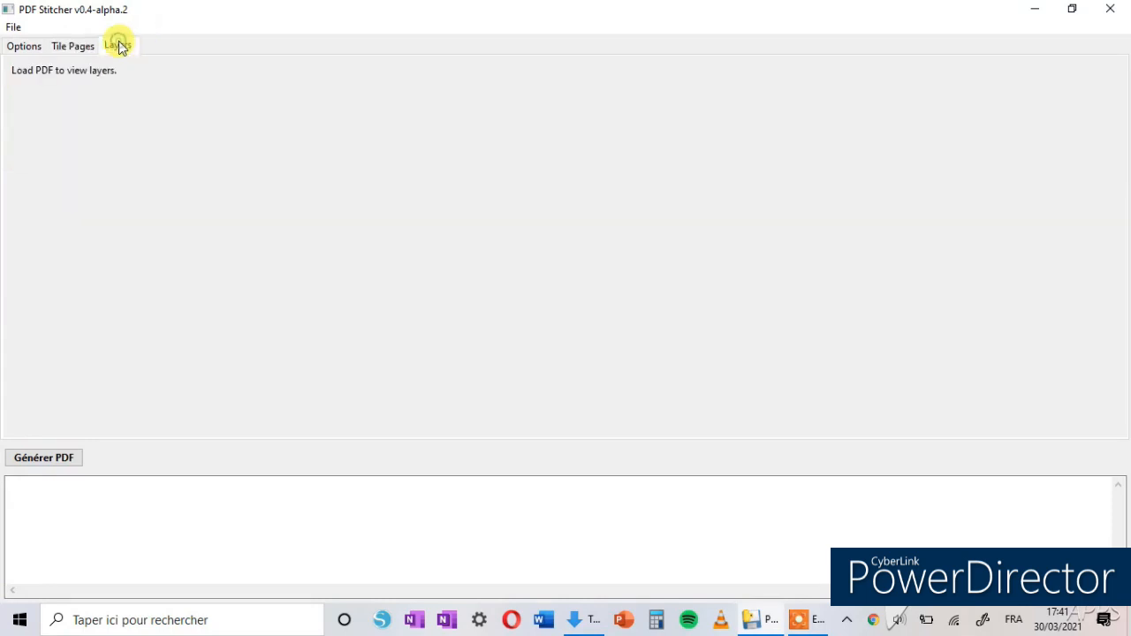
click(64, 54)
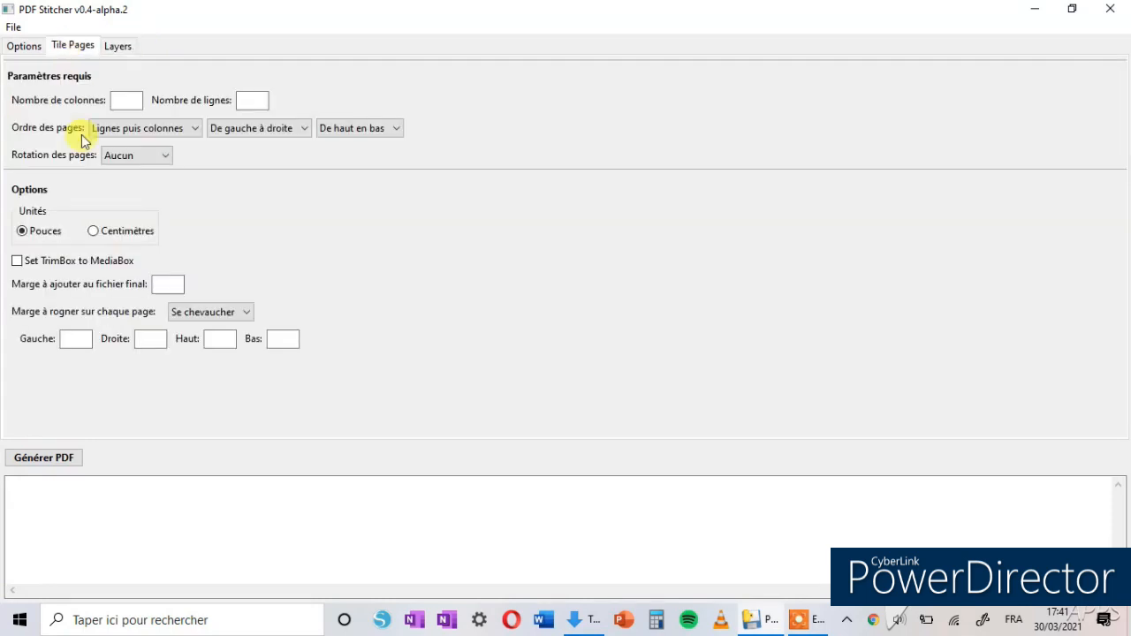
click(20, 48)
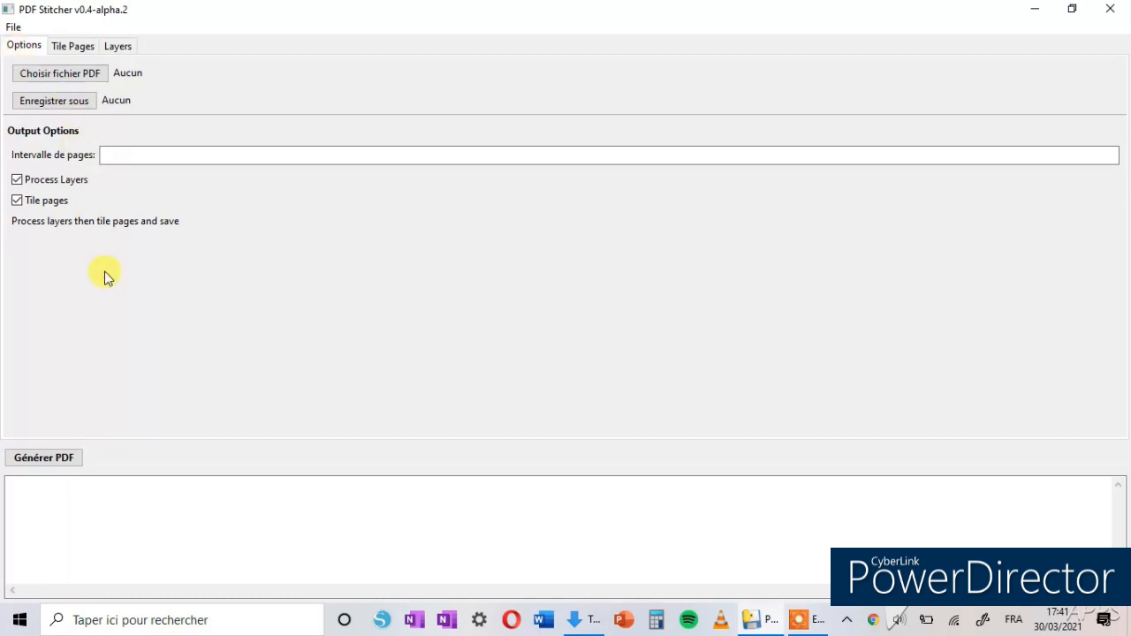
click(62, 52)
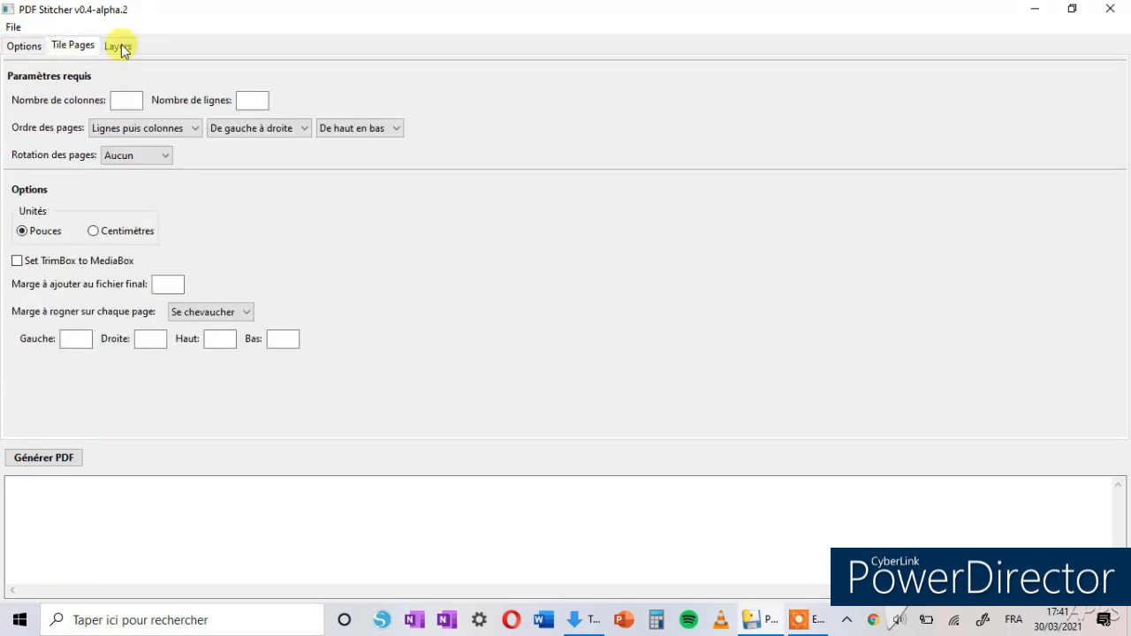
click(24, 46)
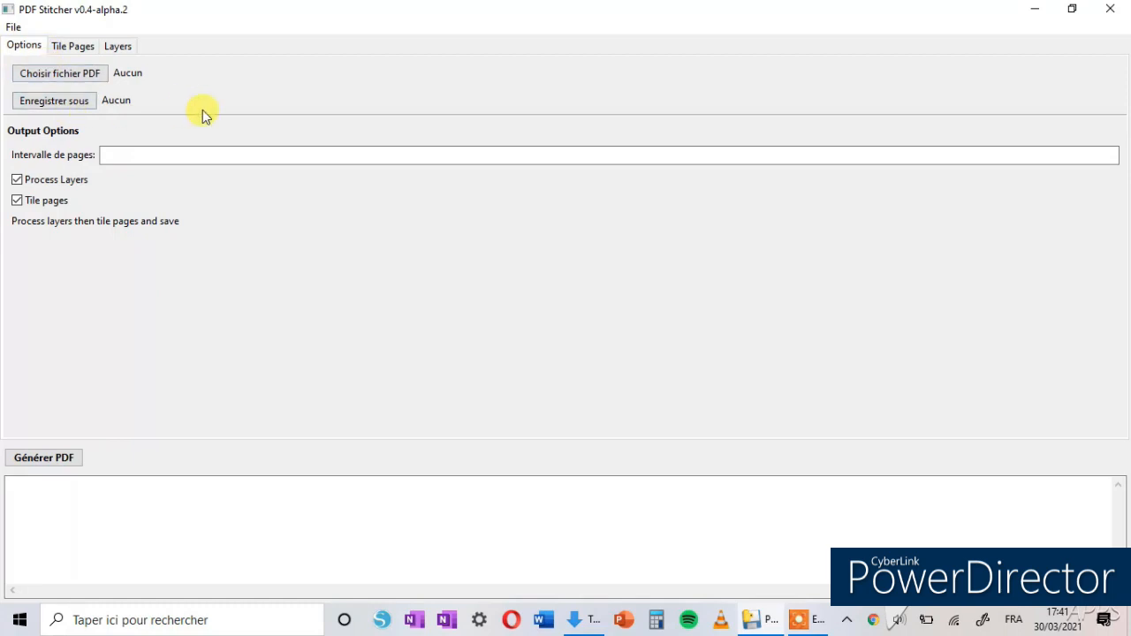
click(85, 45)
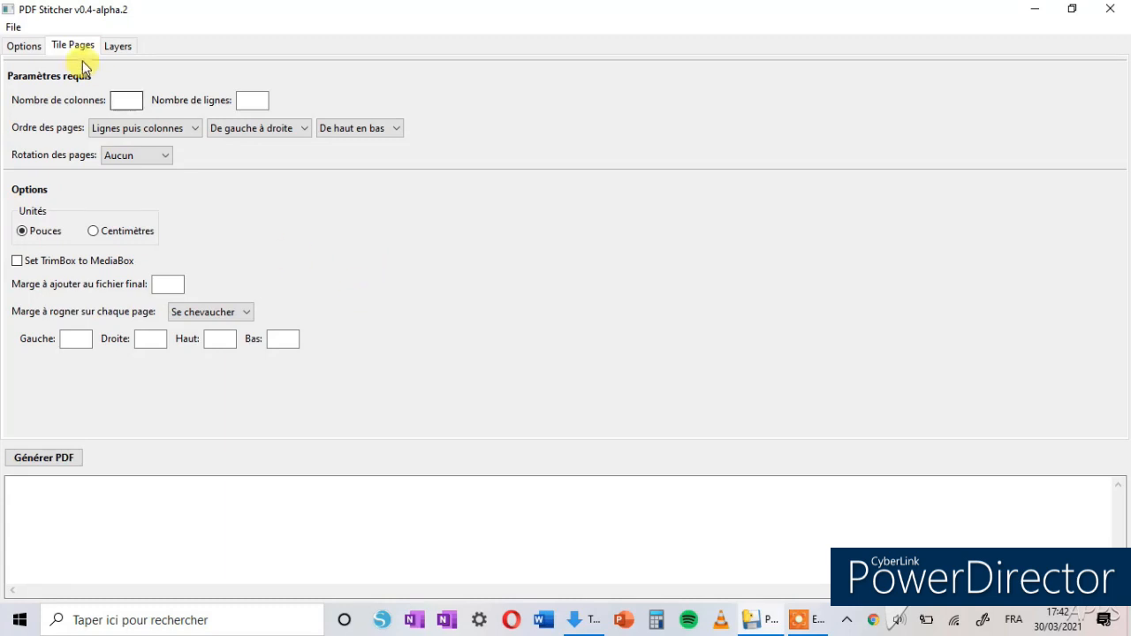
click(109, 48)
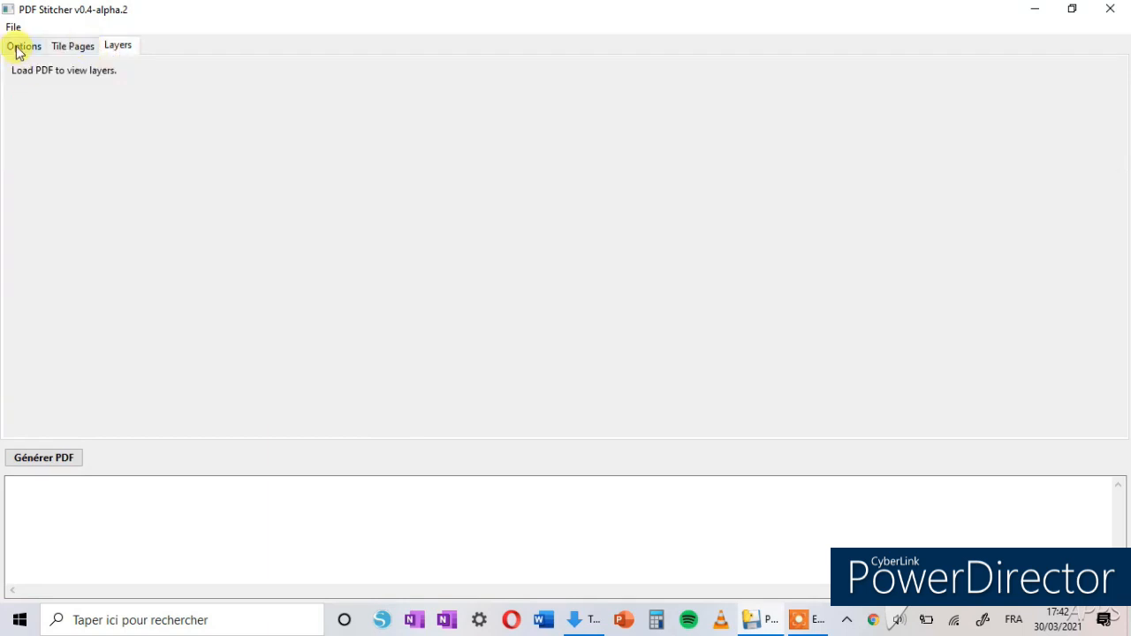
Step: Load EM-Kids_Patch_Sleeve_Hoodie_Final_A0.pdf from the Téléchargements folder as the source PDF
click(18, 45)
click(93, 76)
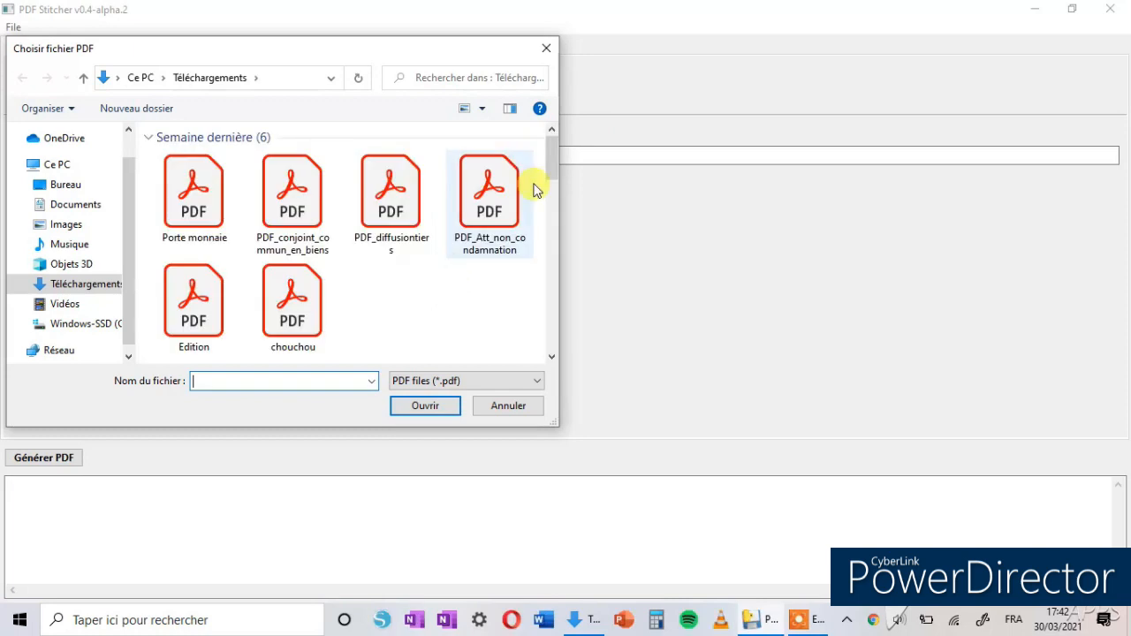
drag(548, 157, 555, 212)
double_click(493, 252)
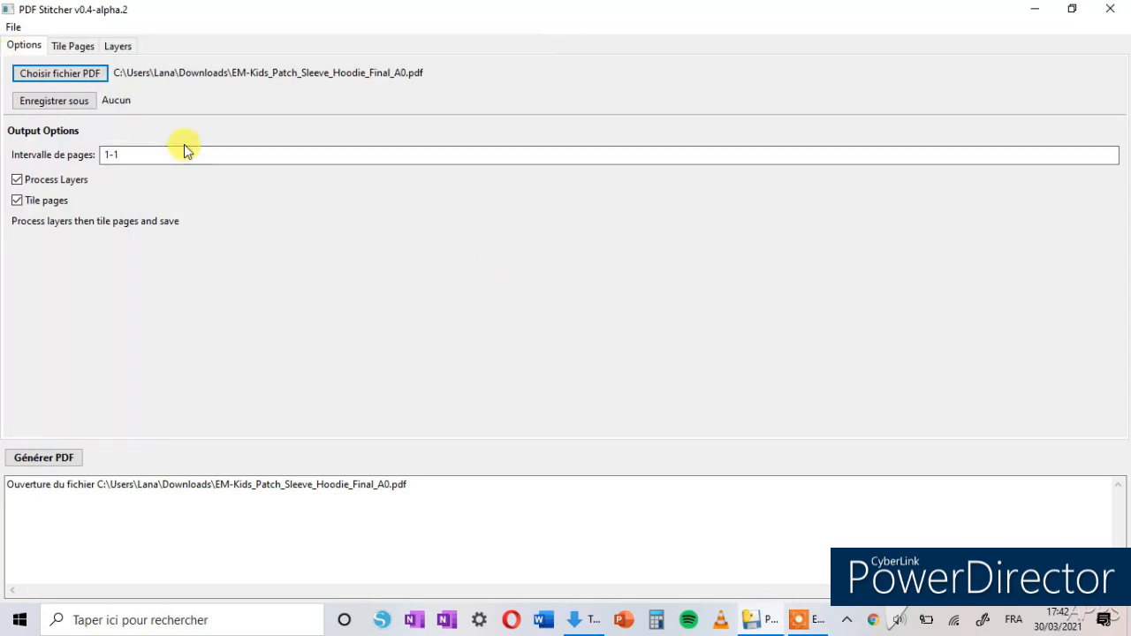
Step: Deselect all layers, including only the first size 5 layer and the first and last Keep Selected layers
click(118, 47)
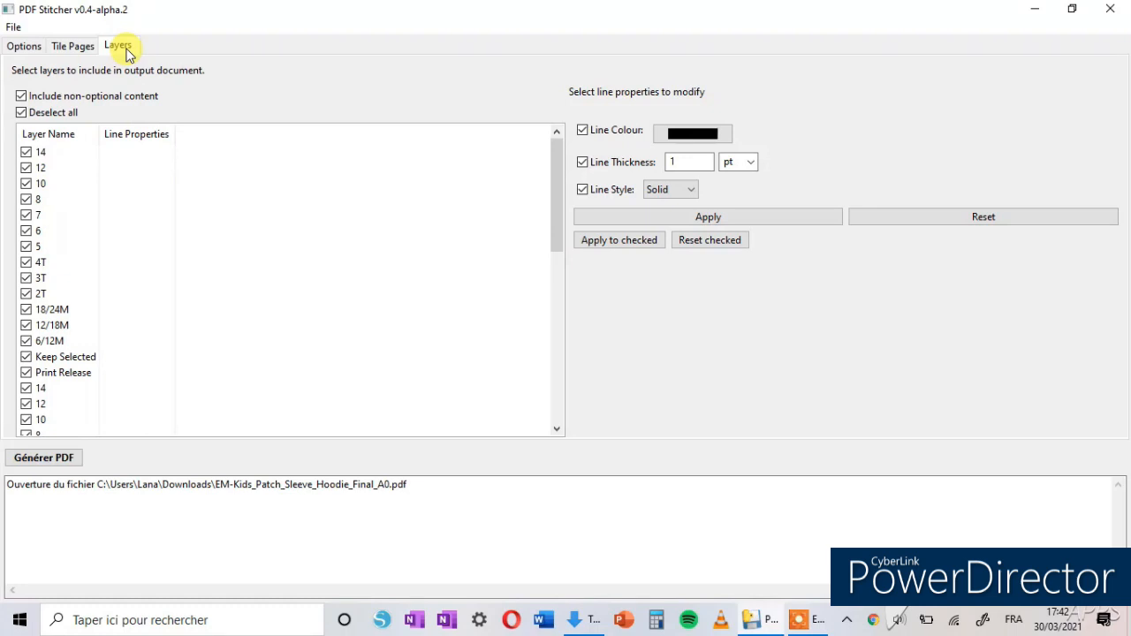
click(37, 112)
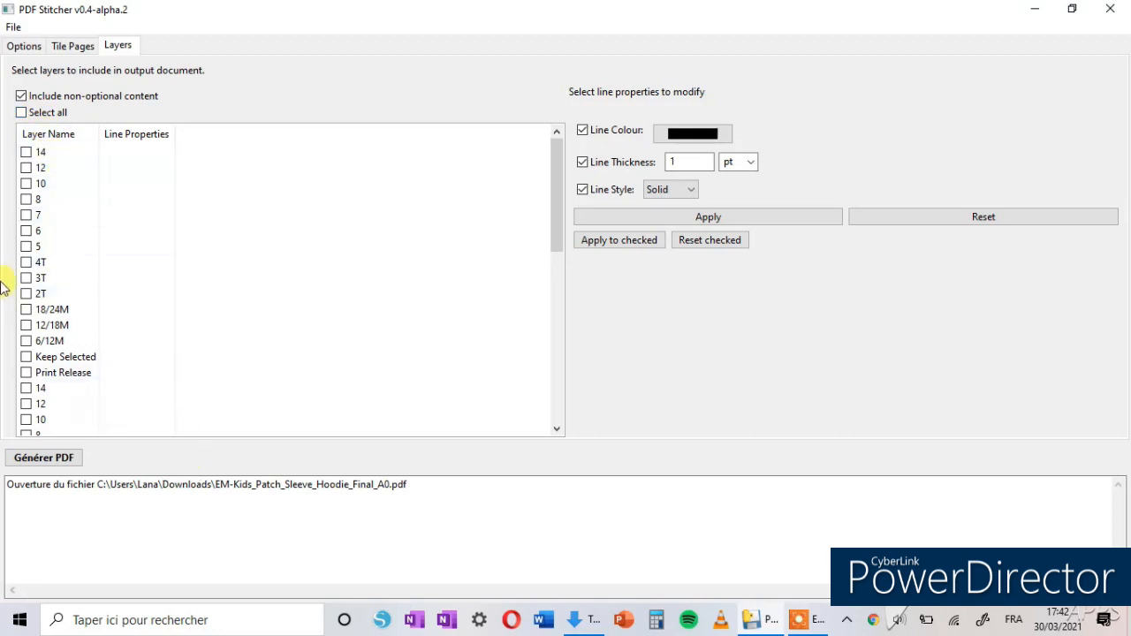
click(27, 247)
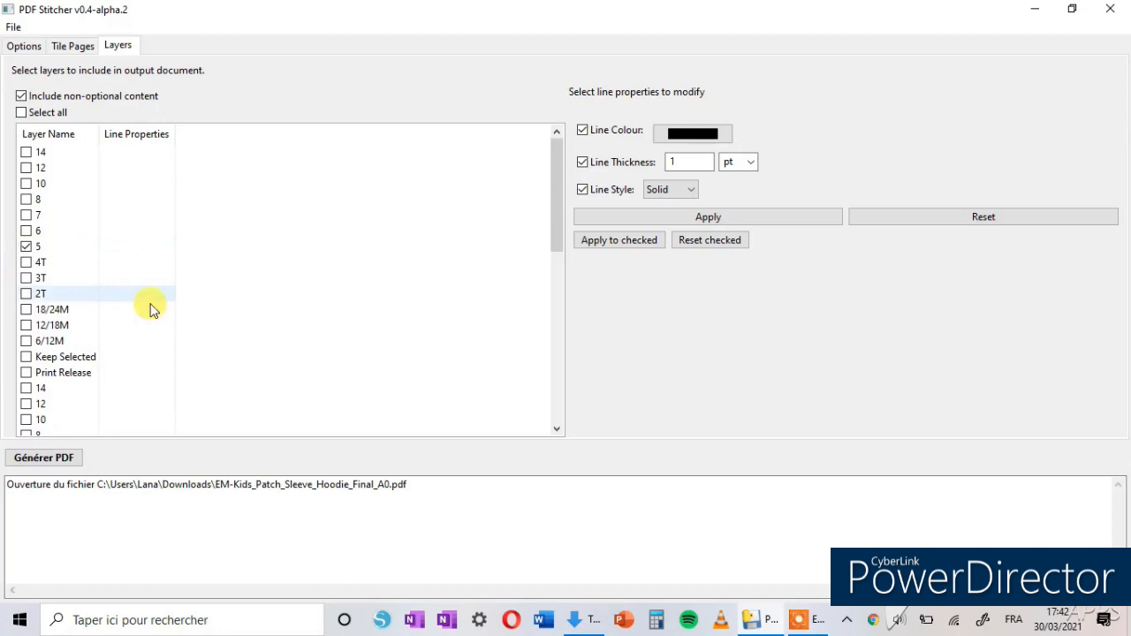
click(77, 357)
click(27, 357)
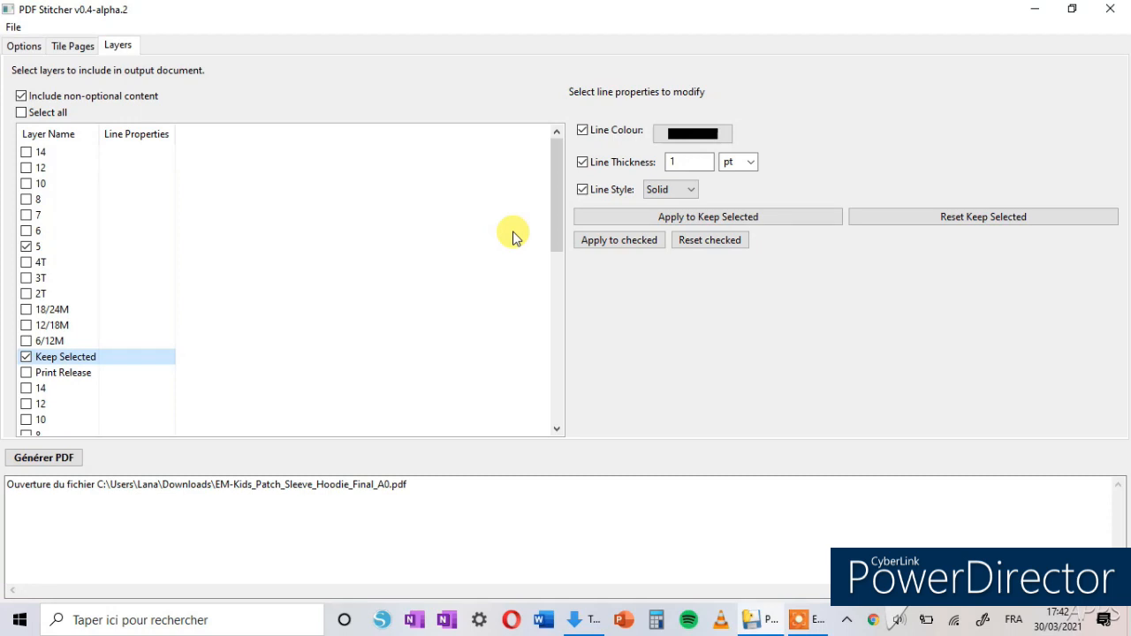
click(545, 182)
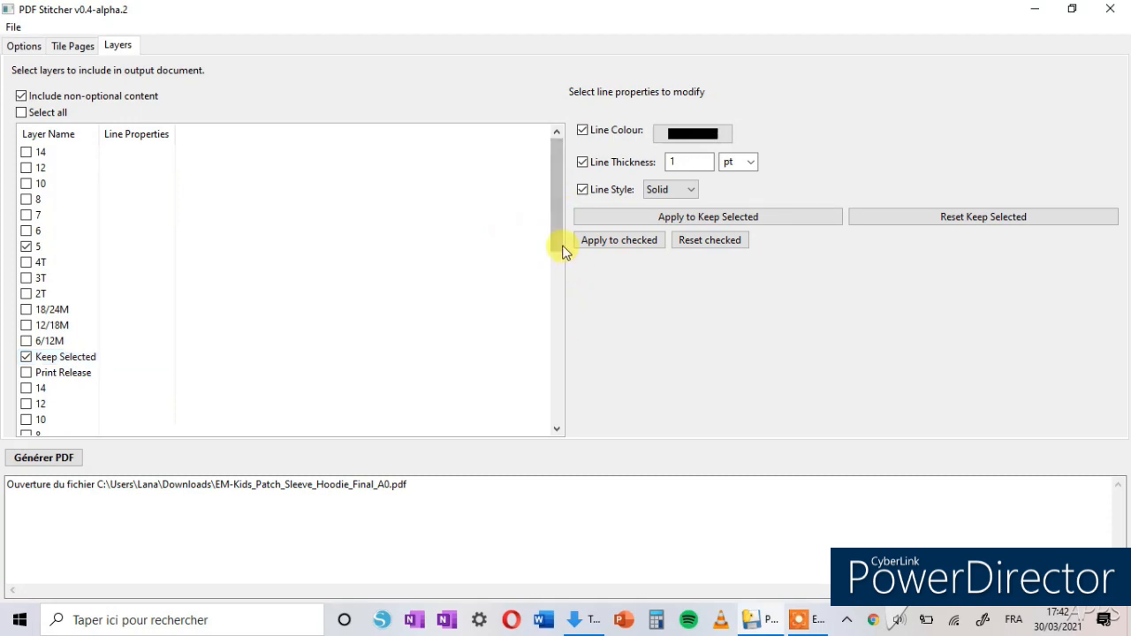
drag(560, 227, 418, 435)
click(146, 402)
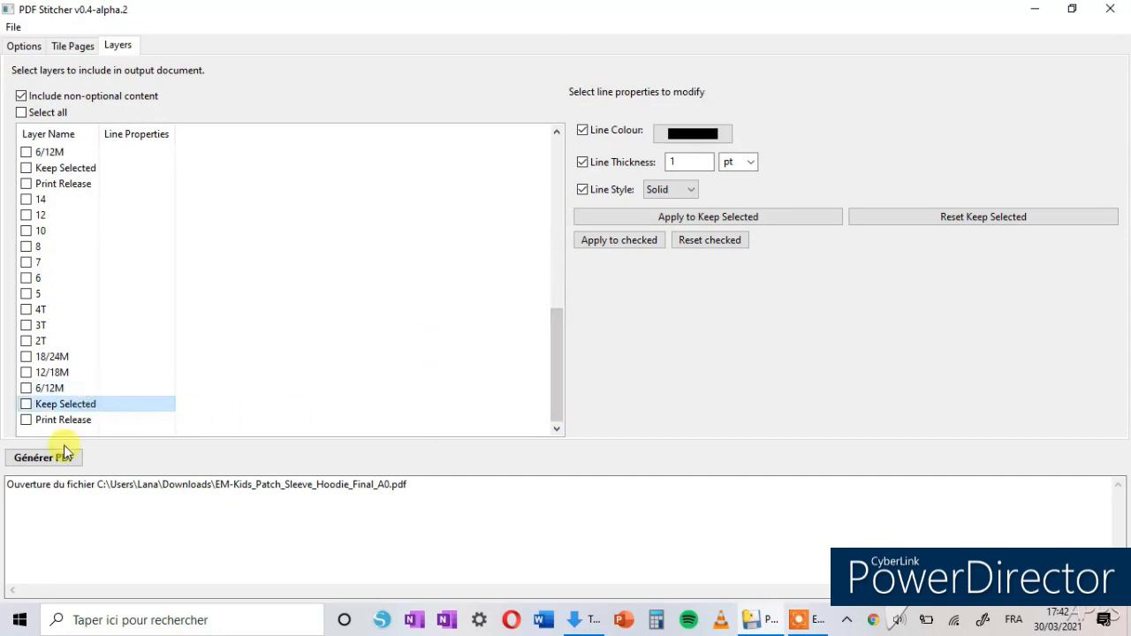
click(28, 405)
Step: Apply a black solid line with a thickness of 5 pt to the first size 5 layer
drag(551, 369, 551, 189)
click(69, 249)
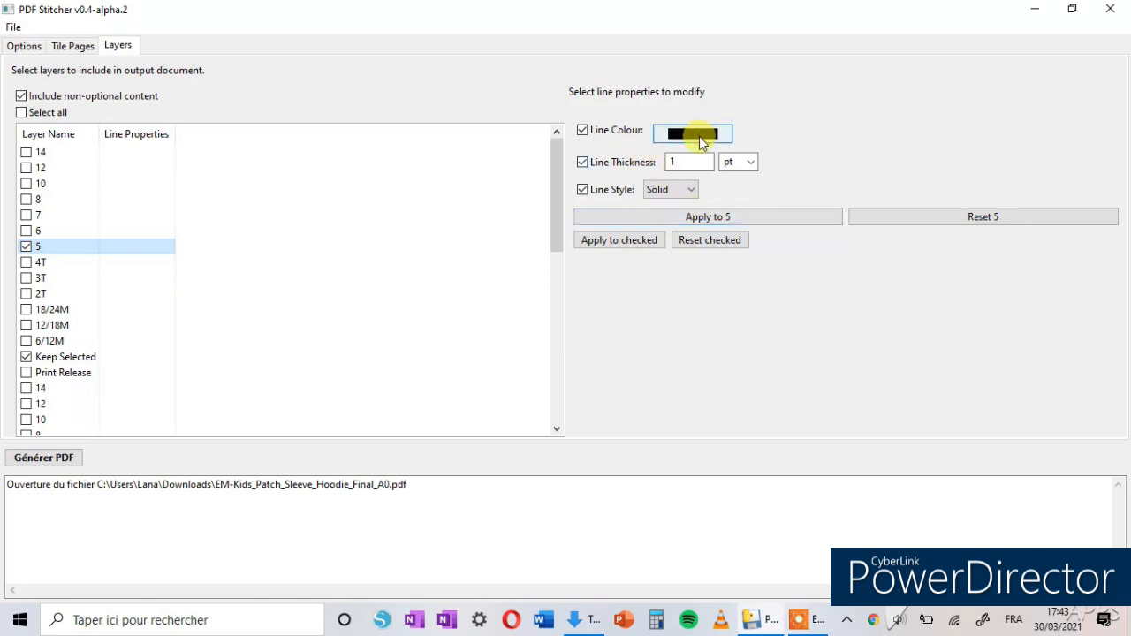
drag(687, 162, 669, 162)
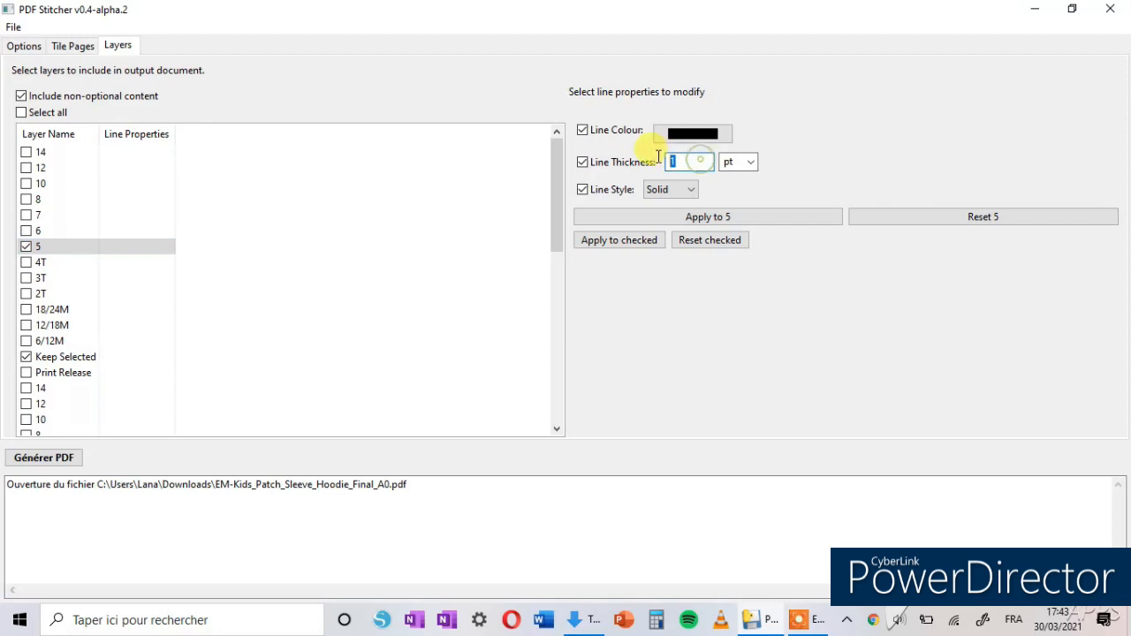
text(5)
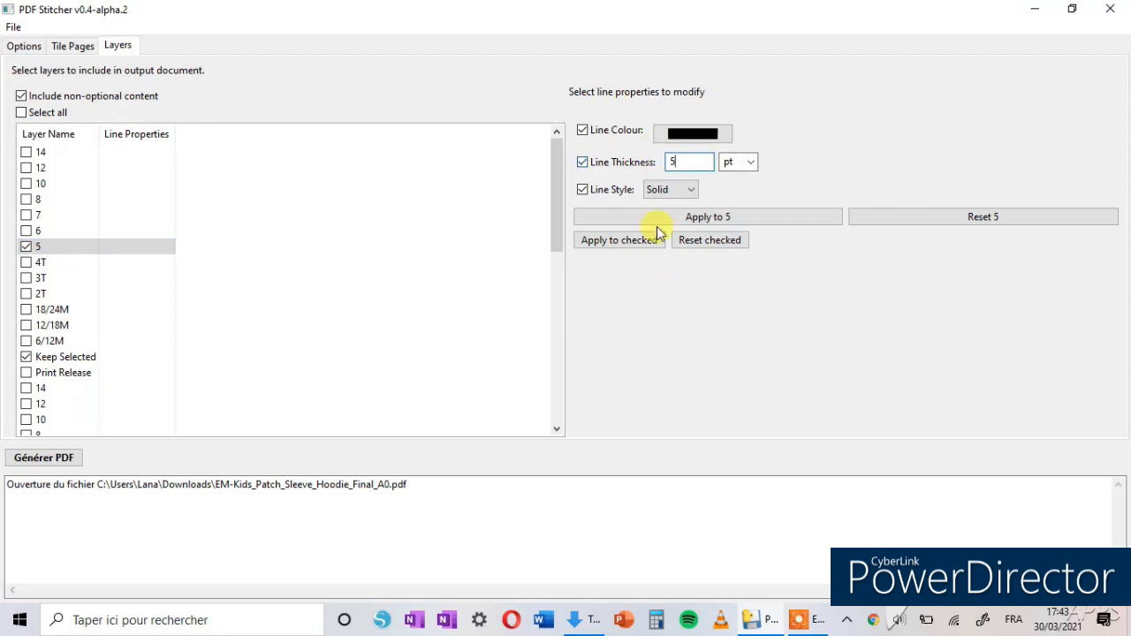
click(73, 255)
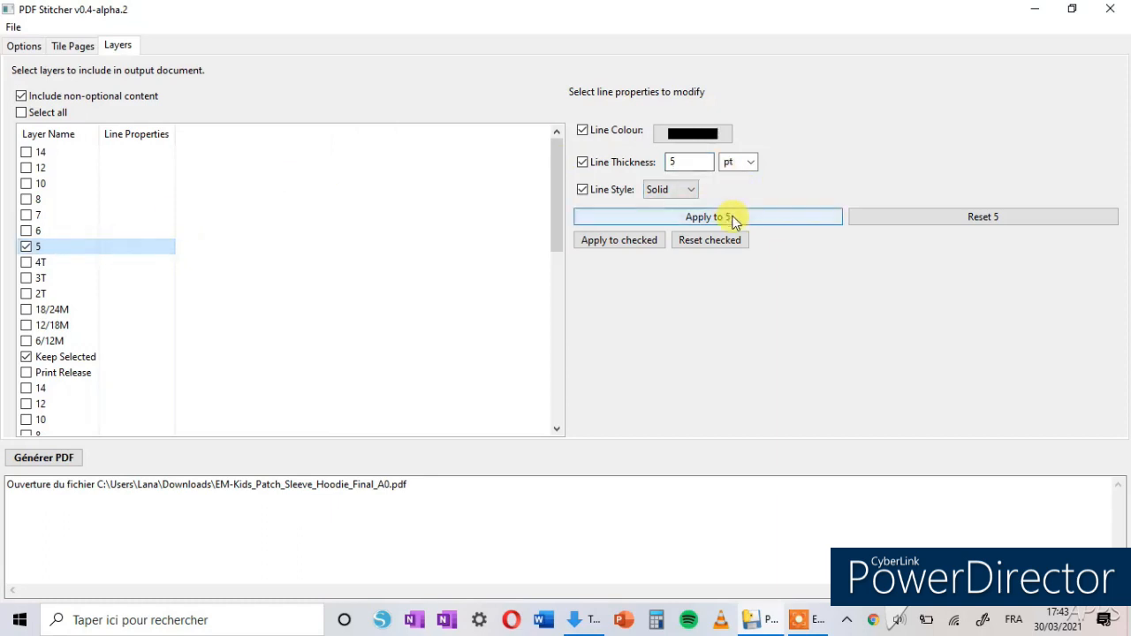
click(733, 221)
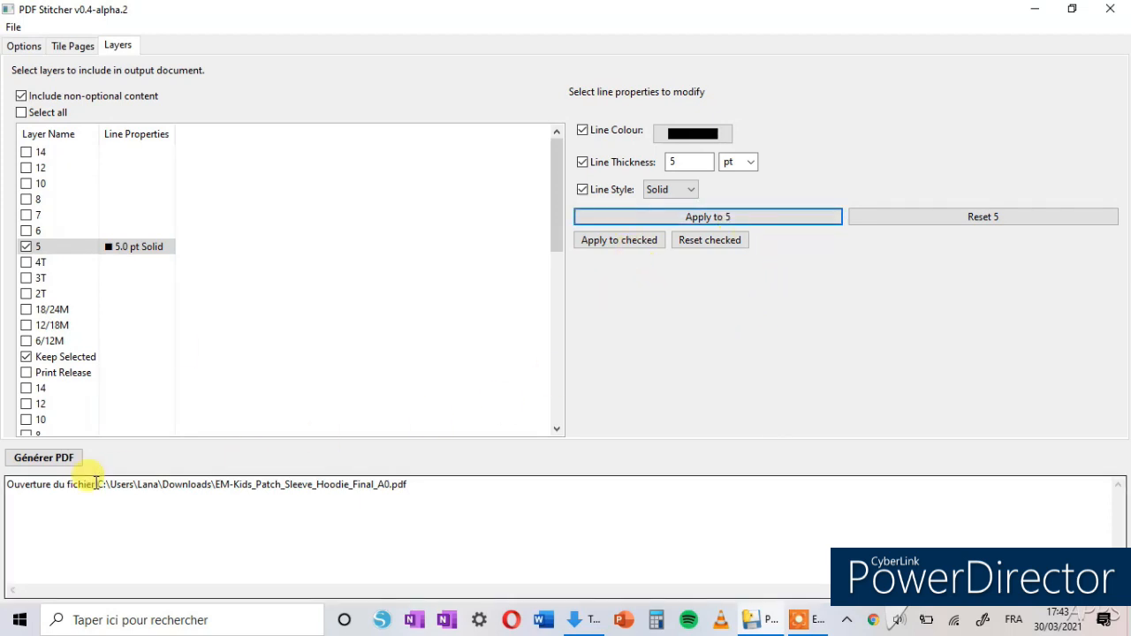
Step: Generate the output PDF, saving it in the Bureau folder as EM-Kids_Patch_Sleeve_Hoodie_5Ans
click(21, 48)
click(55, 459)
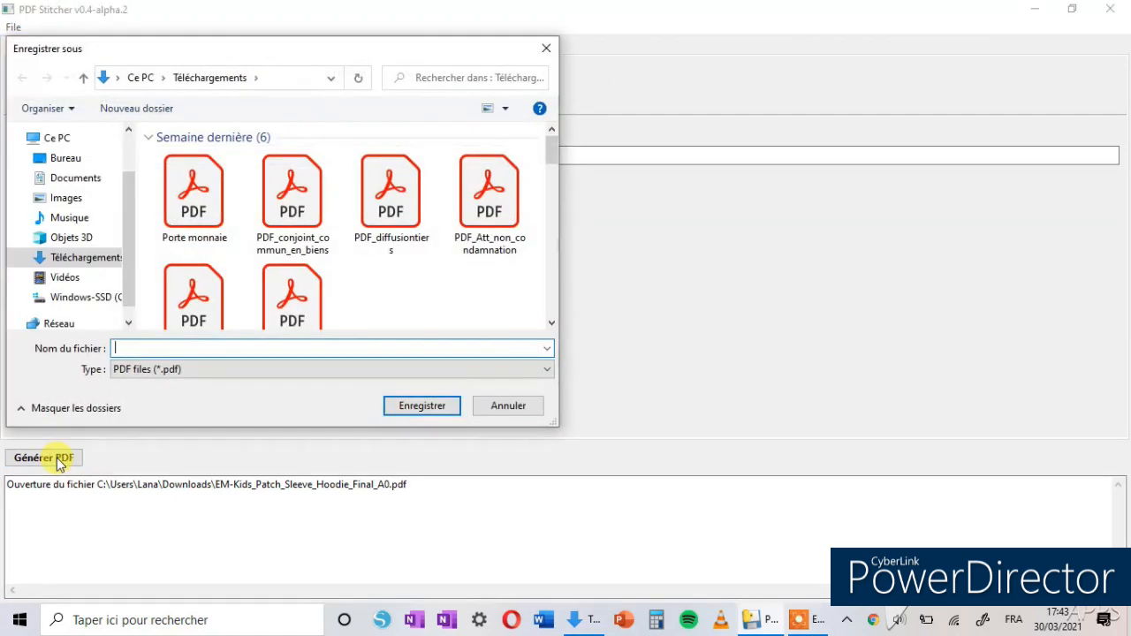
scroll(425, 227, down, 8)
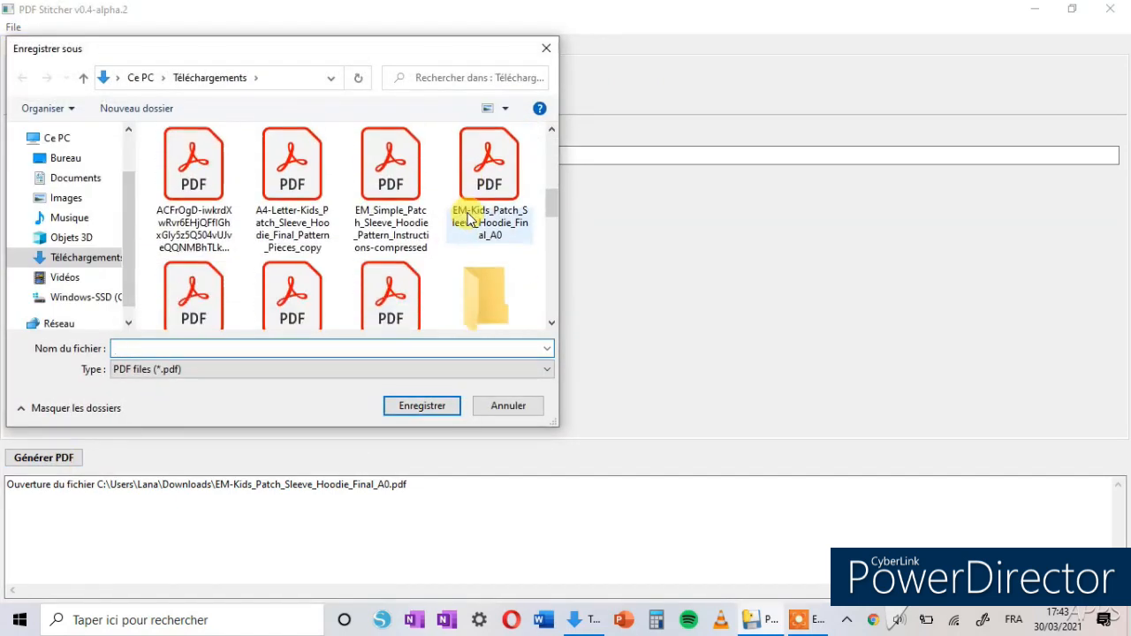
click(482, 177)
click(62, 158)
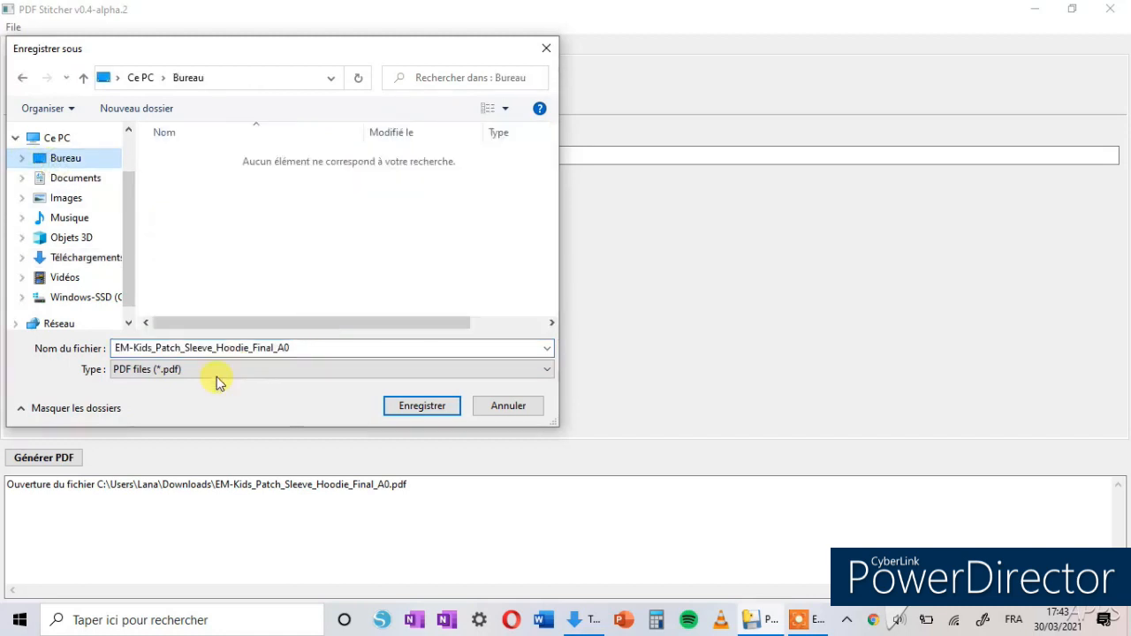
click(306, 349)
double_click(306, 349)
click(306, 349)
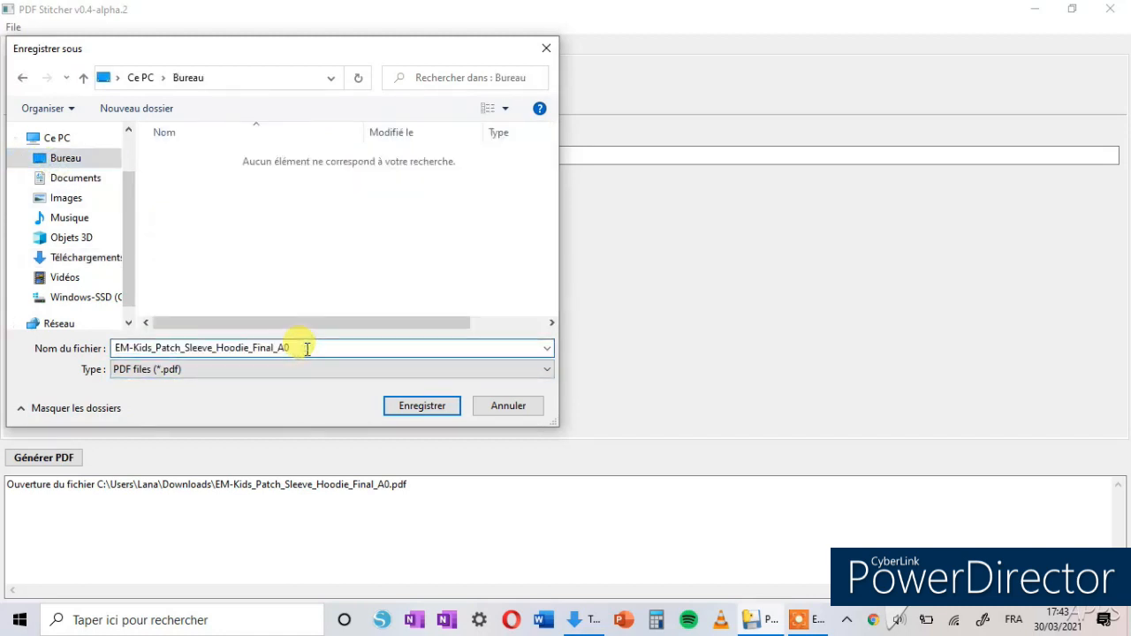
drag(255, 348, 341, 343)
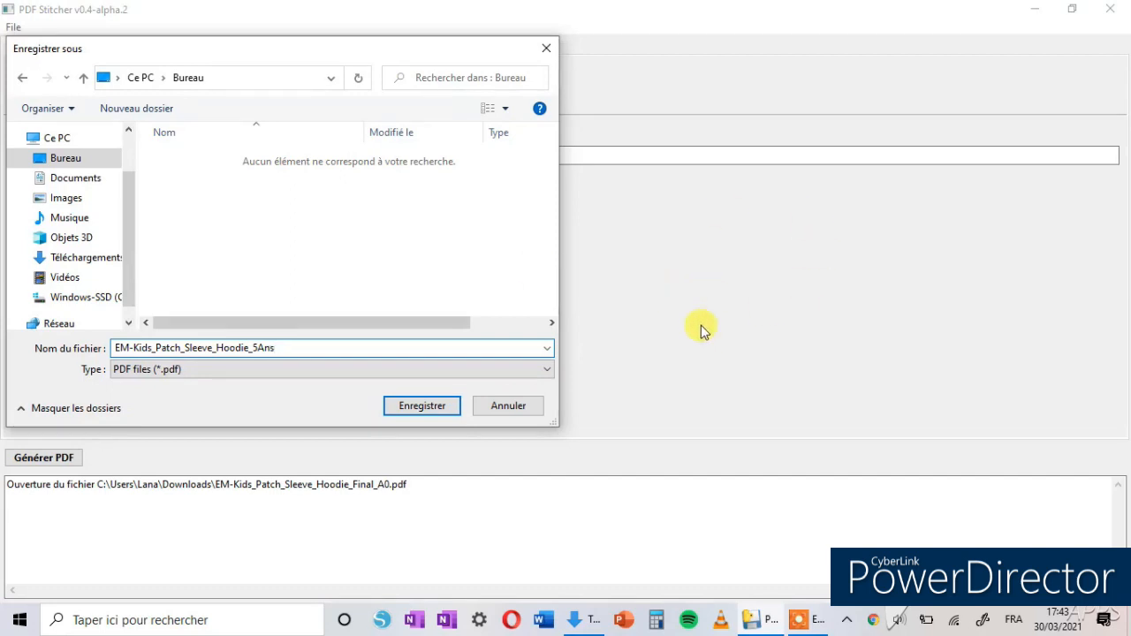
click(437, 405)
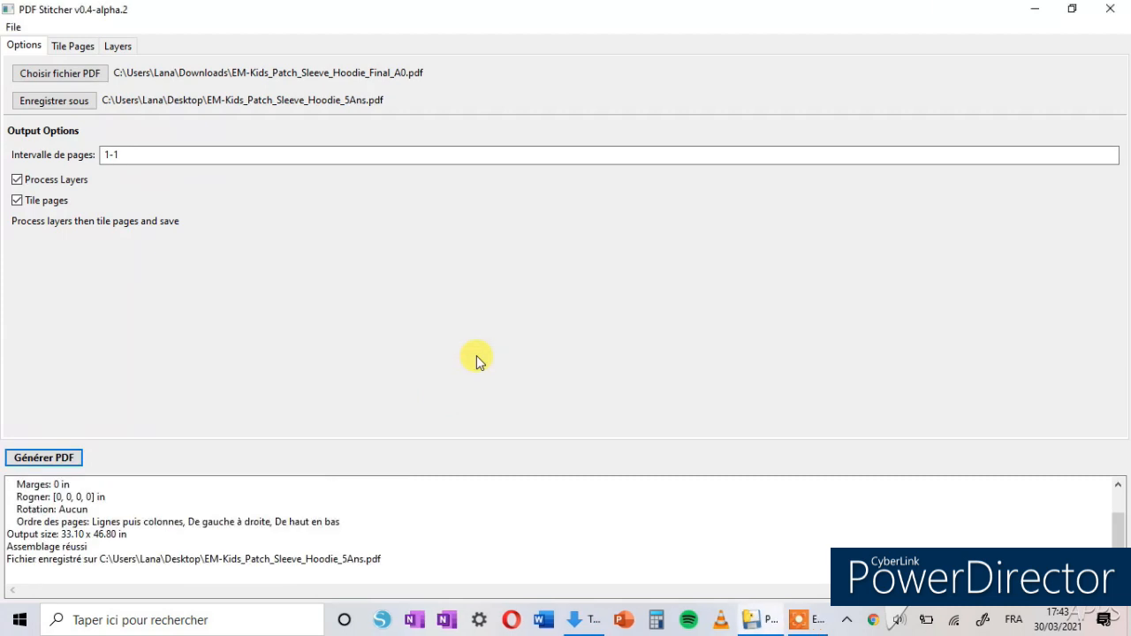
Step: Switch to File Explorer and open EM-Kids_Patch_Sleeve_Hoodie_5Ans from the Bureau folder
click(1035, 9)
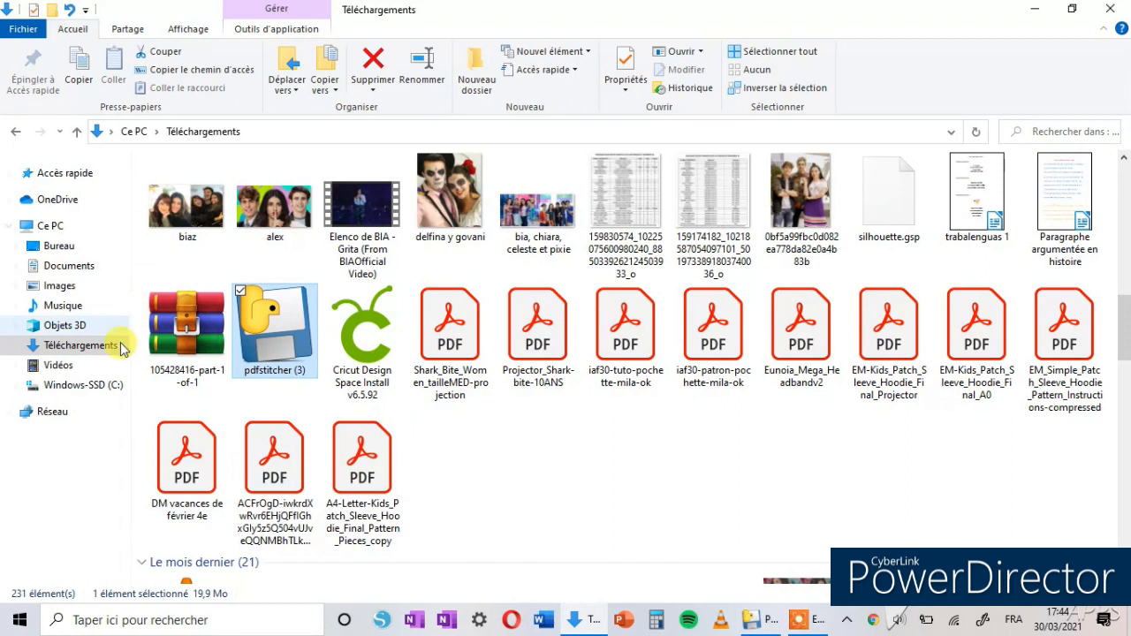
click(104, 349)
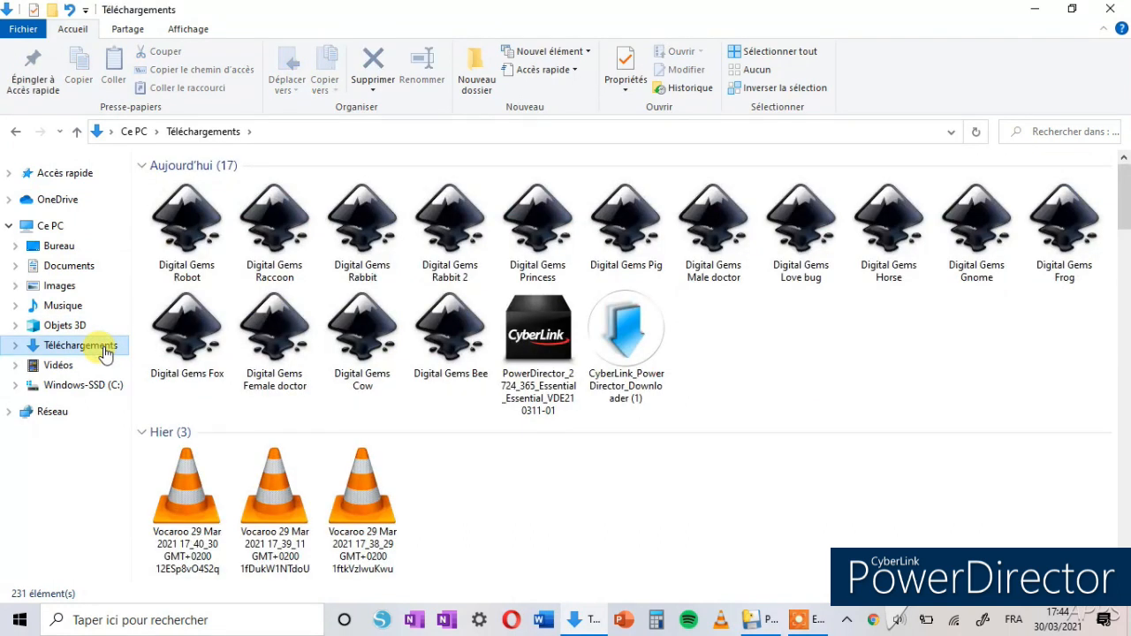
click(62, 245)
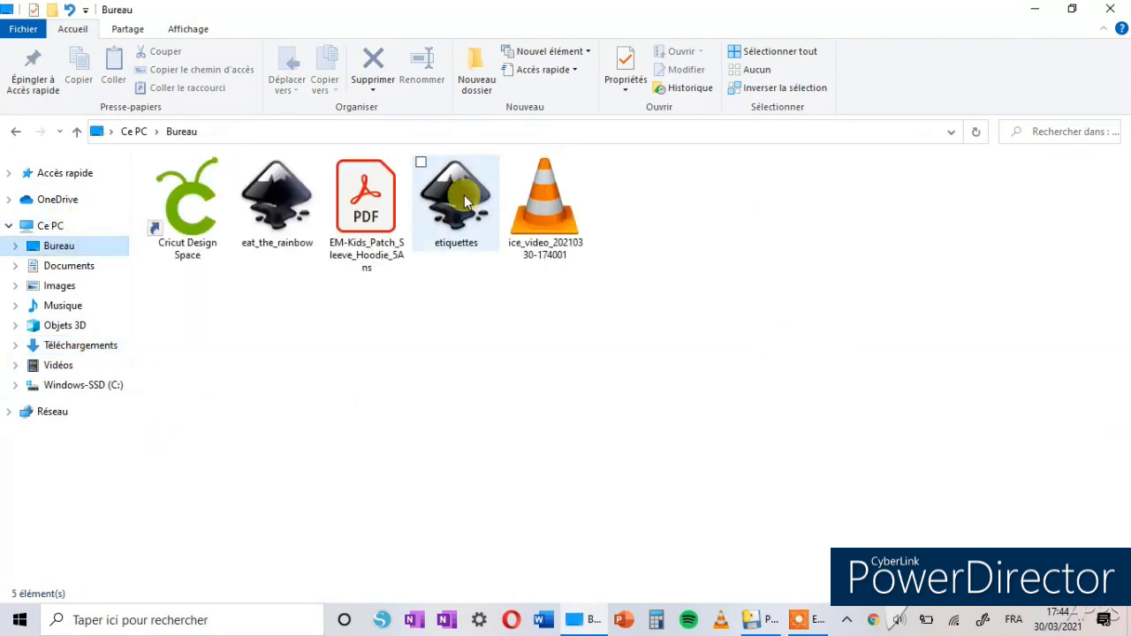
click(383, 196)
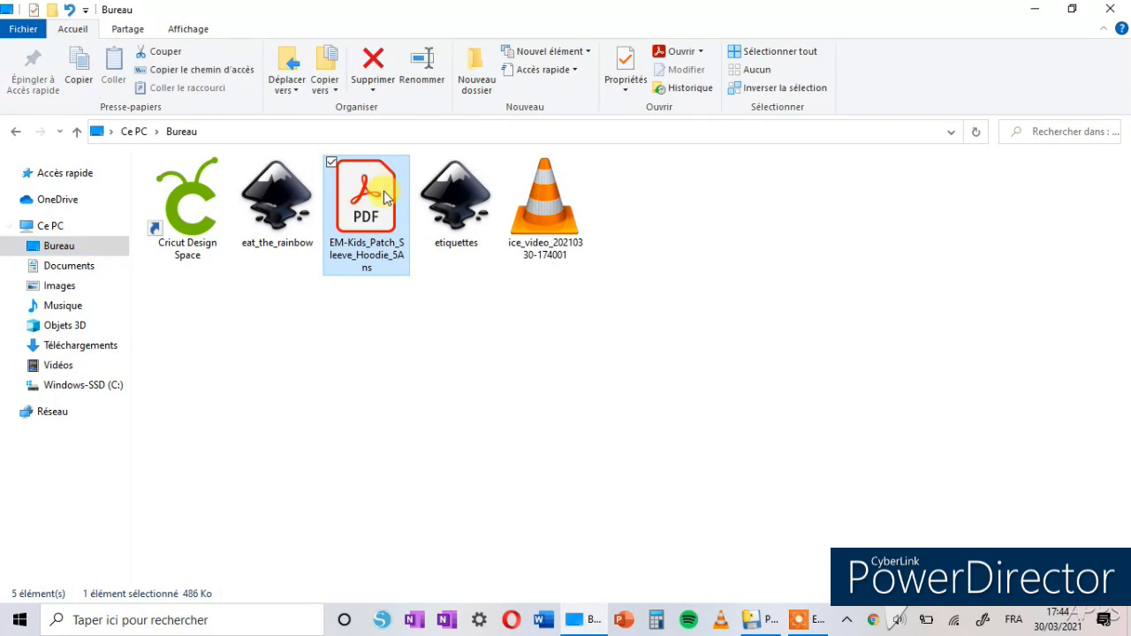
double_click(383, 196)
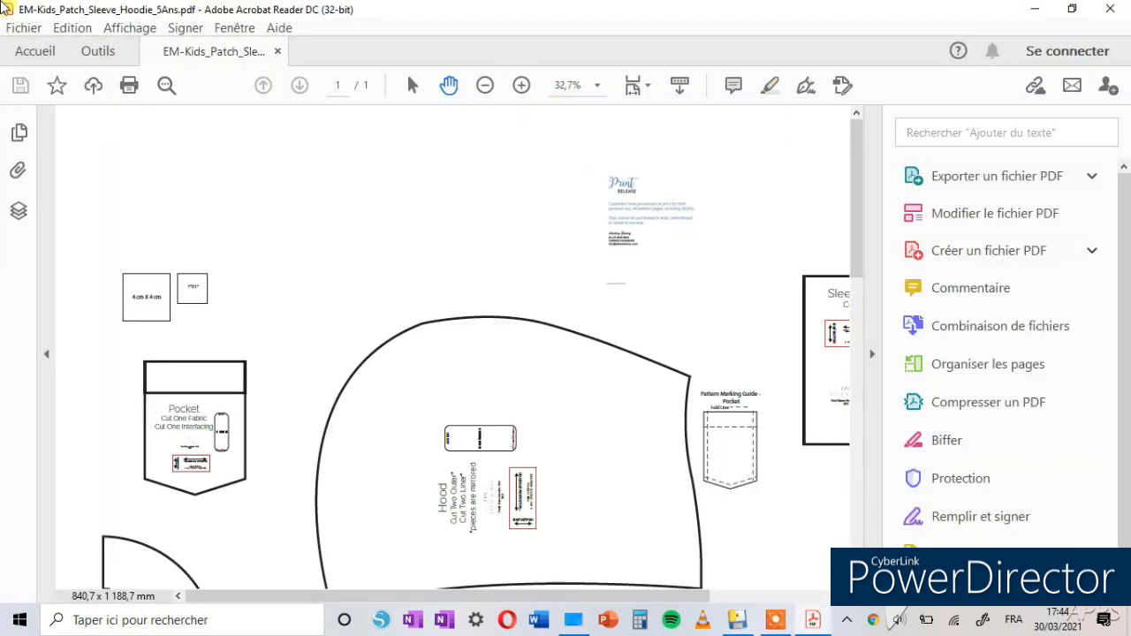
Step: Display the generated PDF in full screen and examine the pattern pieces and their size 5 outlines
click(124, 29)
click(188, 283)
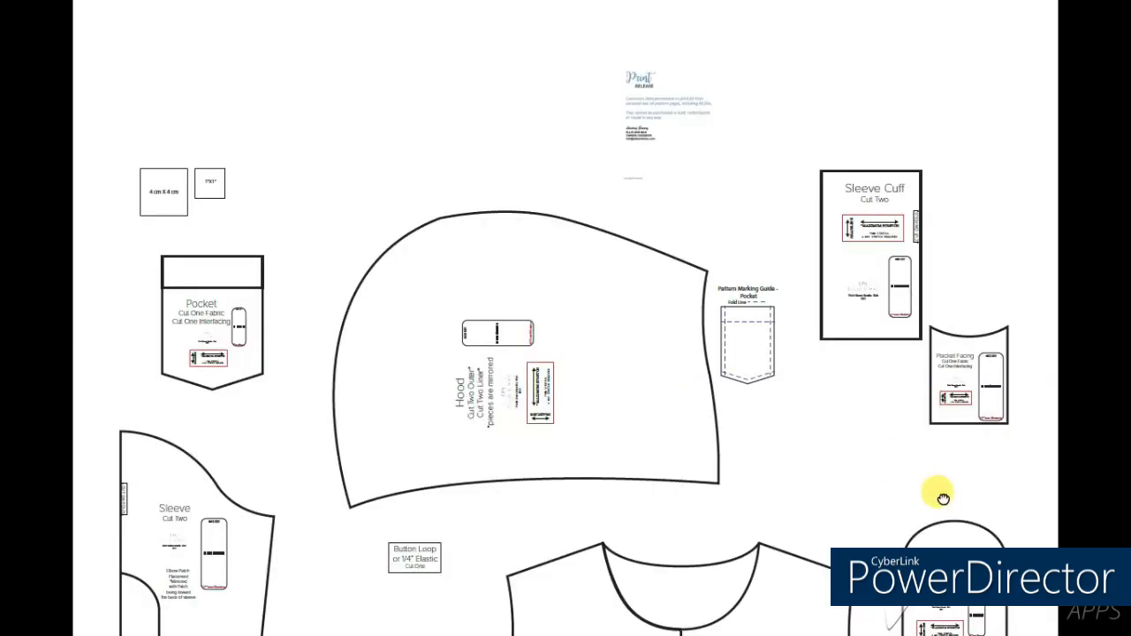
scroll(680, 511, down, 10)
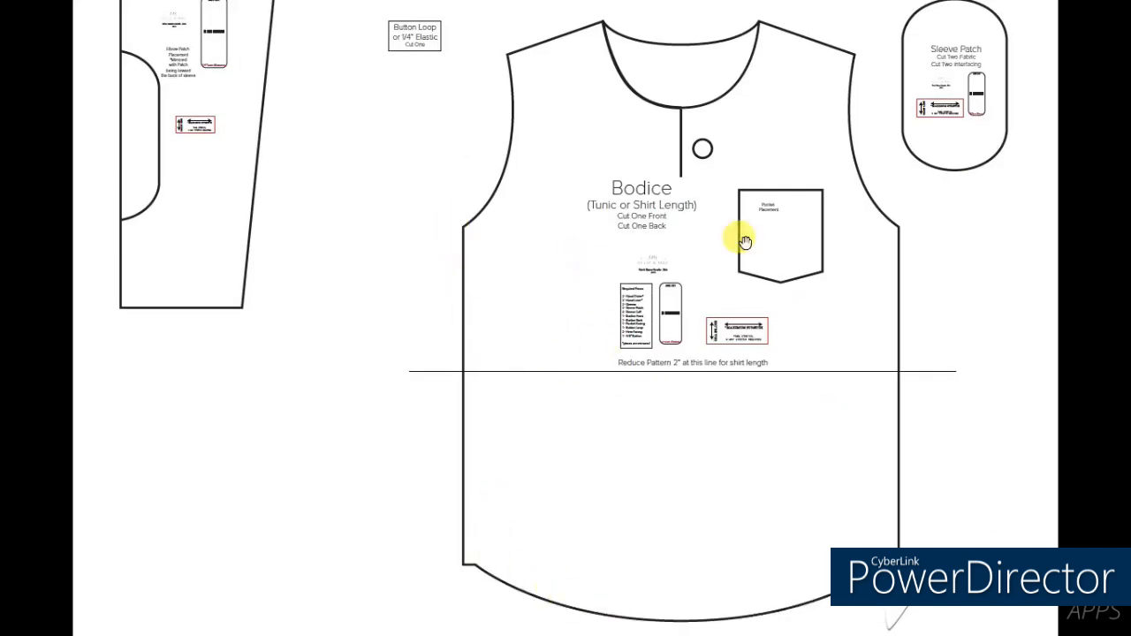
scroll(698, 155, up, 10)
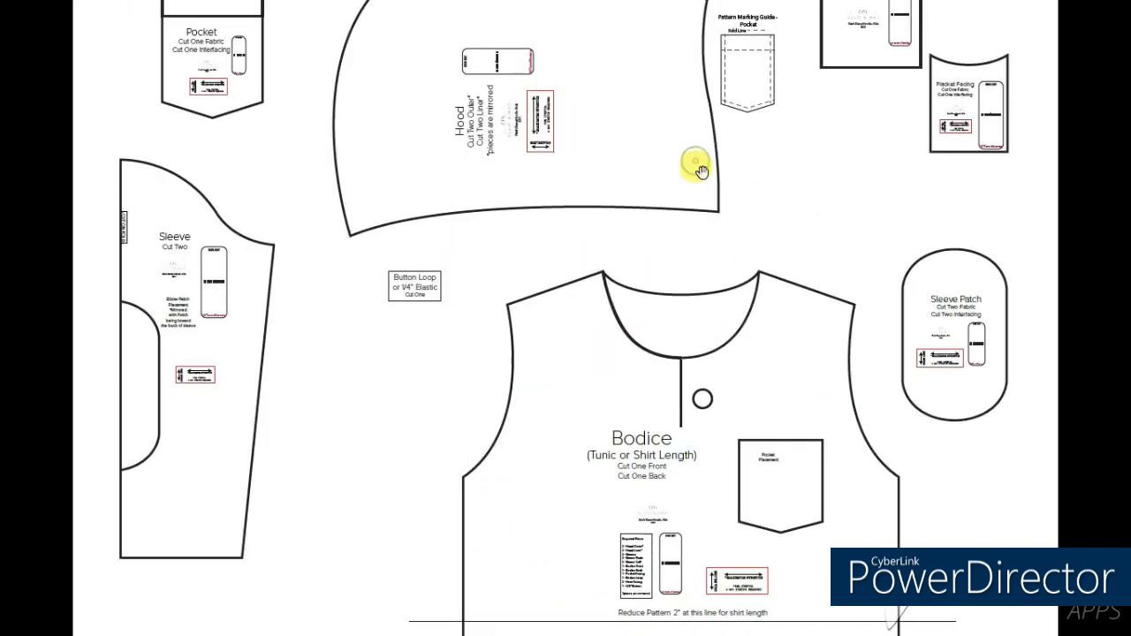
drag(654, 246, 676, 364)
drag(834, 377, 286, 411)
drag(436, 409, 84, 380)
scroll(675, 355, down, 3)
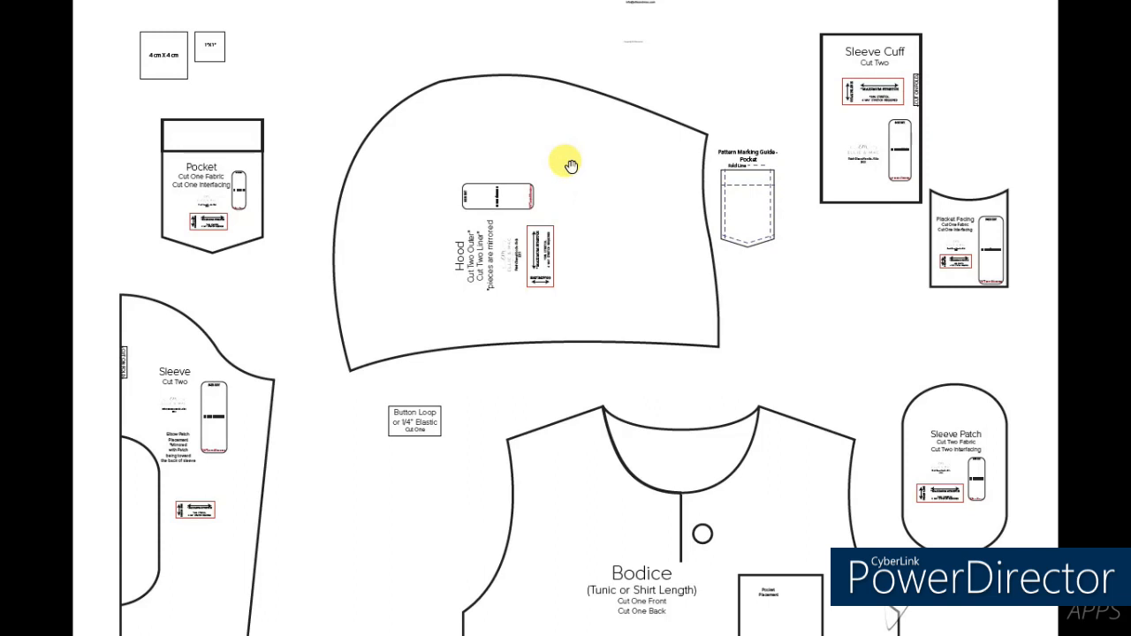
Step: Inspect the thickened outlines of the sleeve, hood and bodice pieces across the full-screen pattern page
scroll(695, 345, down, 6)
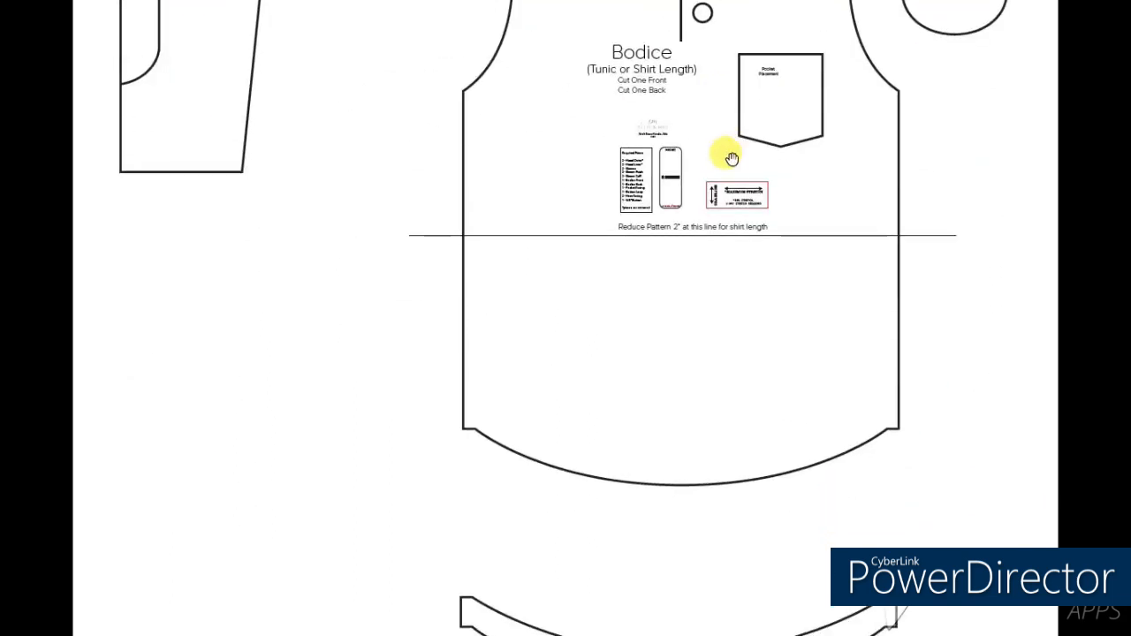
scroll(731, 158, up, 4)
scroll(723, 422, up, 4)
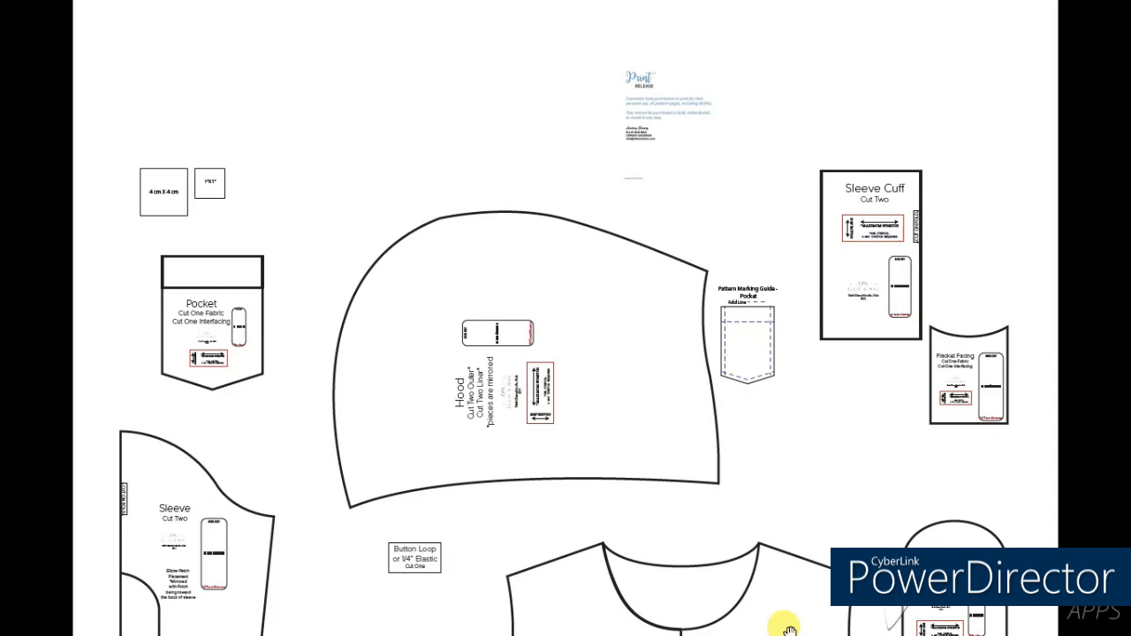
scroll(786, 623, down, 6)
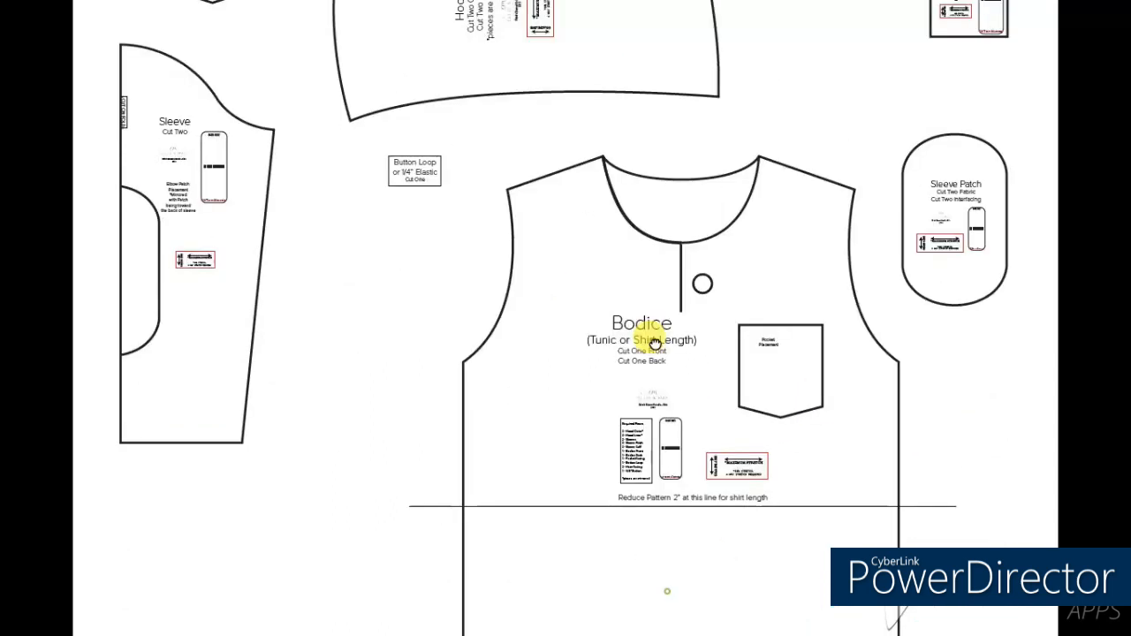
scroll(654, 452, up, 5)
scroll(664, 386, down, 3)
scroll(661, 479, down, 1)
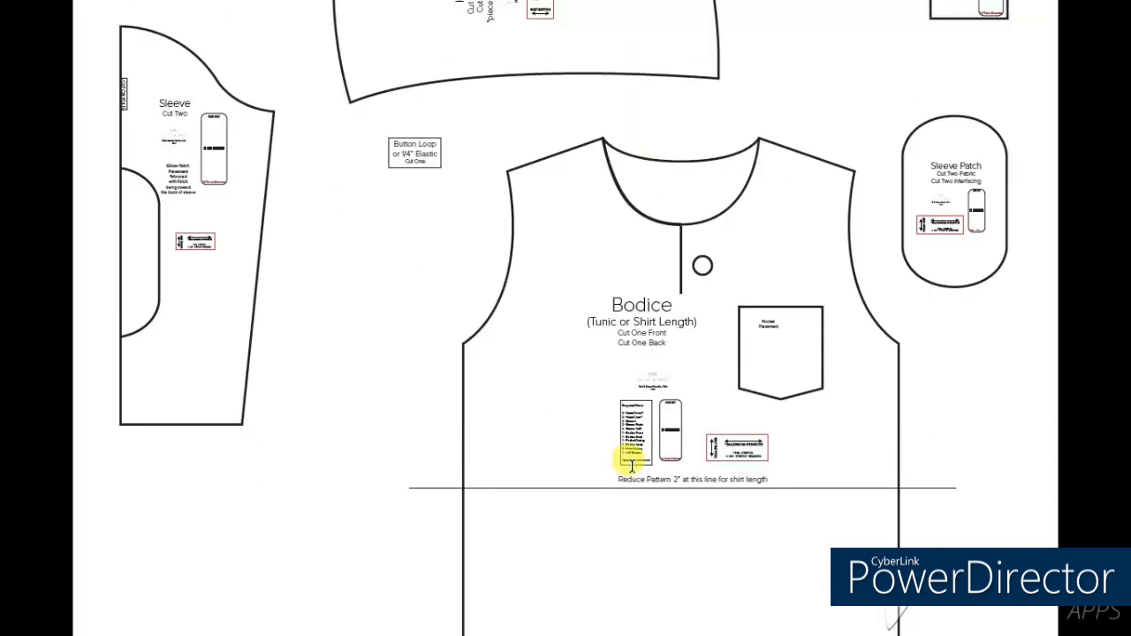
Step: Leave full screen, close the PDF and browse the Téléchargements folder in File Explorer
key(Escape)
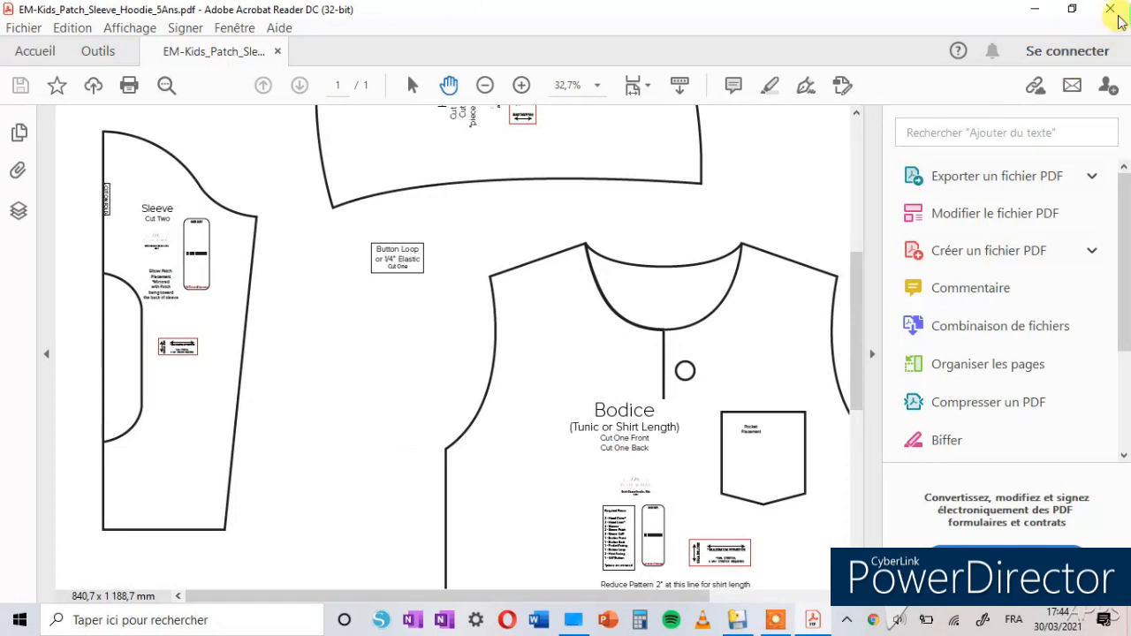
click(1115, 14)
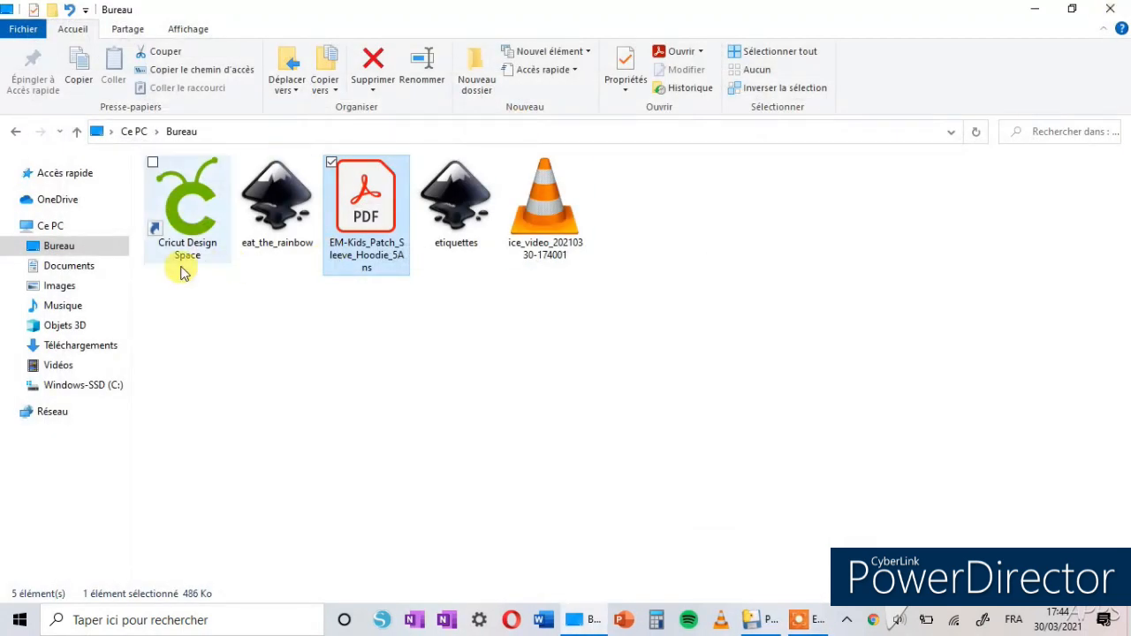
click(81, 346)
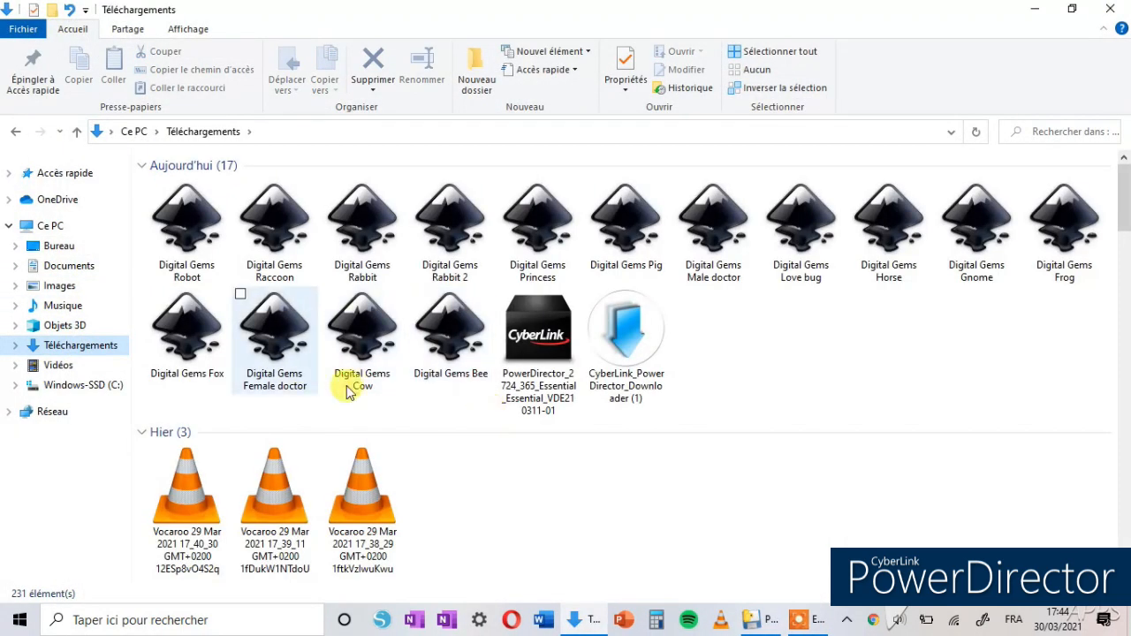
scroll(618, 451, down, 10)
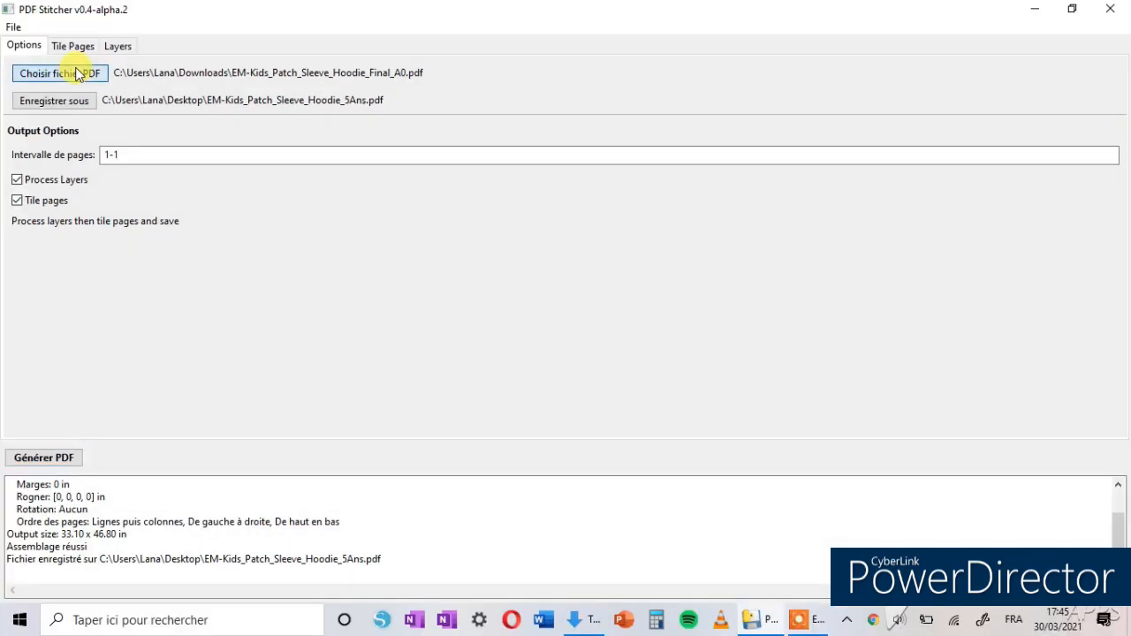
Step: Switch to PDF Stitcher and load EM-Kids_Patch_Sleeve_Hoodie_5Ans from the Bureau folder as the source PDF
click(71, 73)
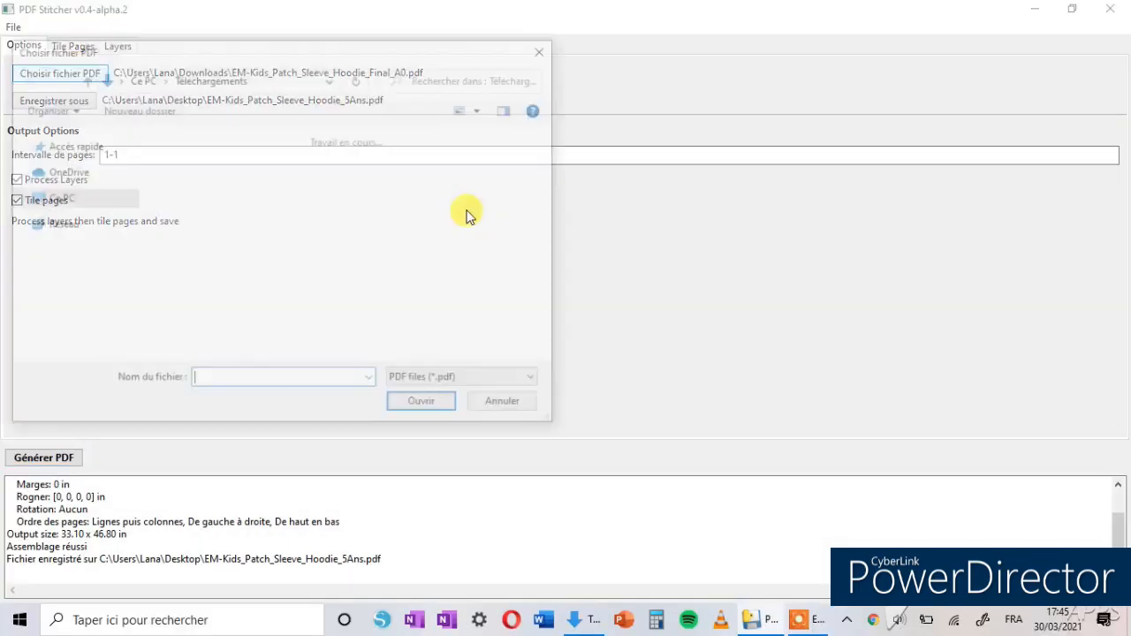
click(45, 184)
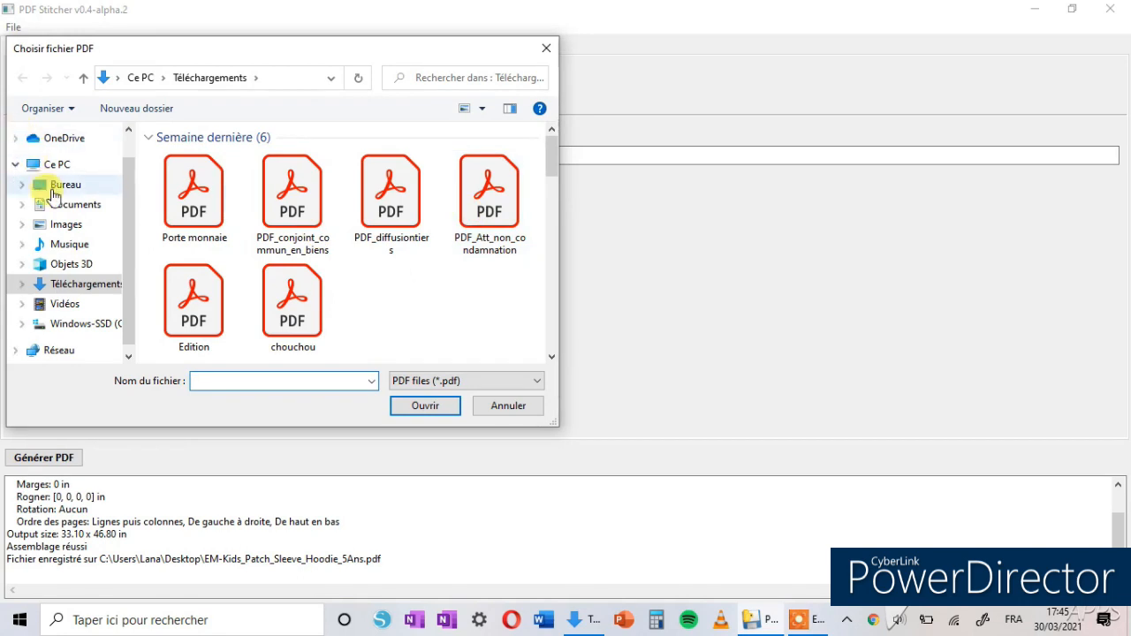
click(274, 159)
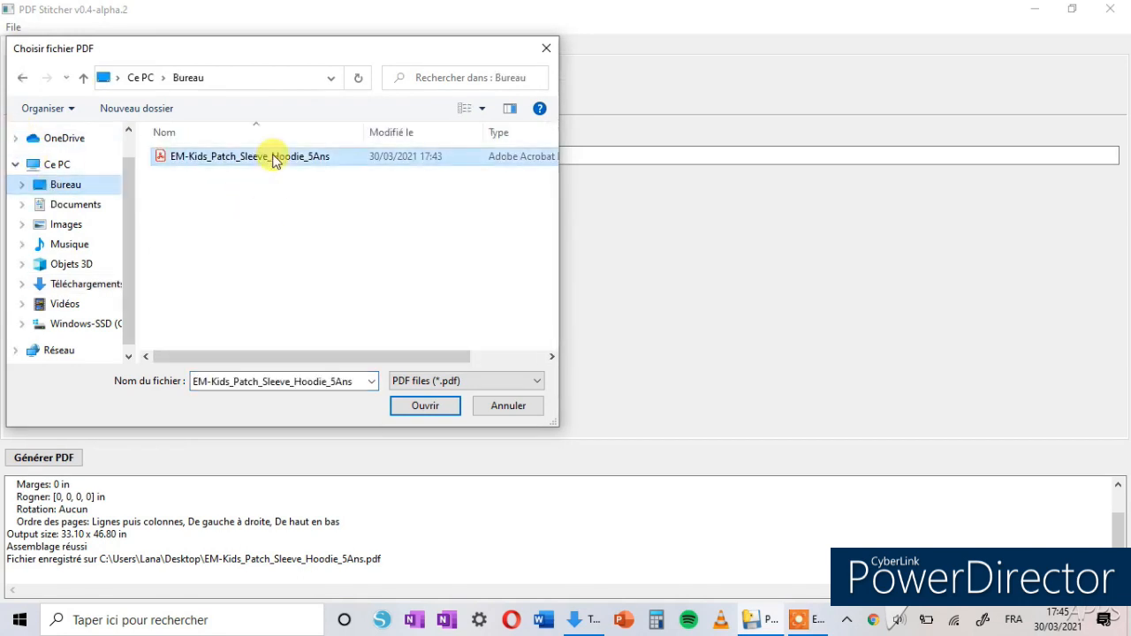
click(431, 412)
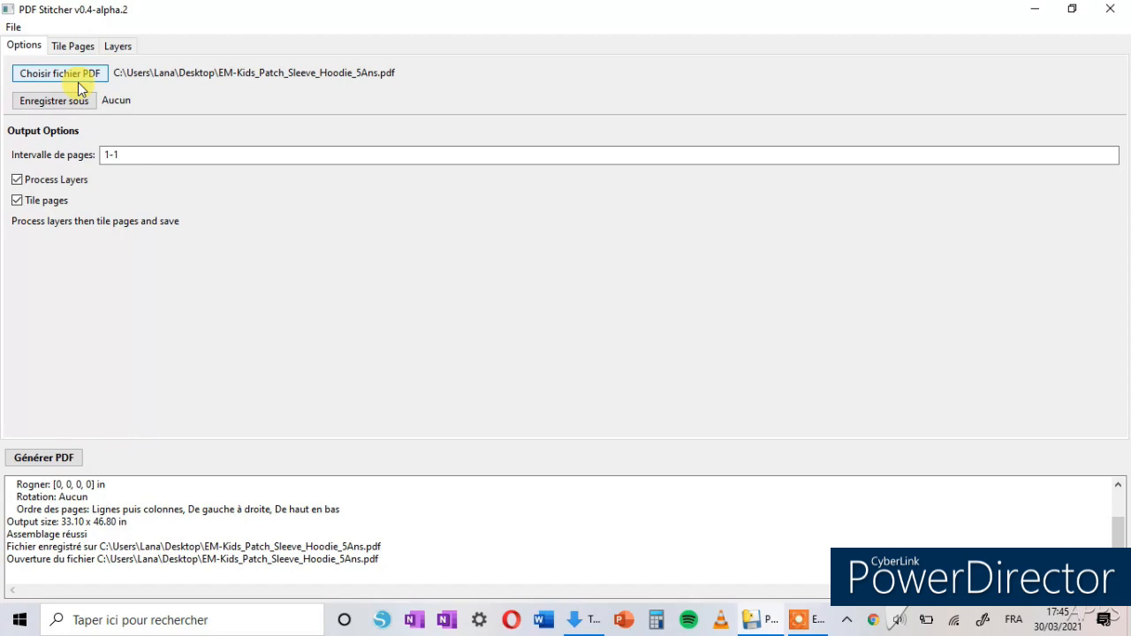
Step: Set the page tiling units to centimetres and the margin added to the final file to 50
click(85, 47)
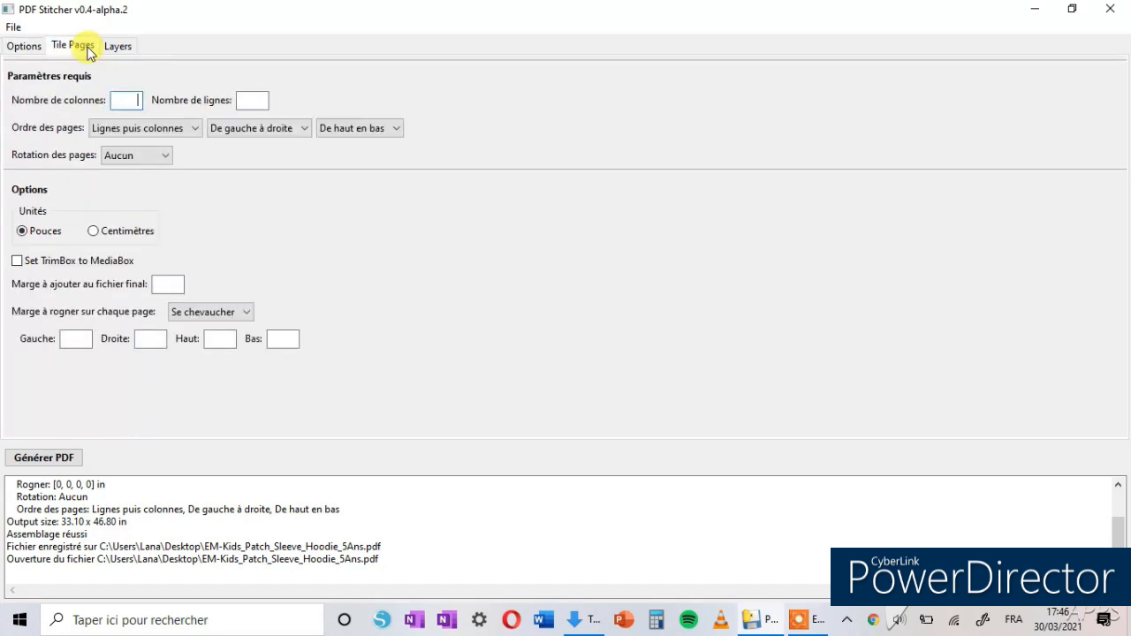
click(110, 233)
click(171, 283)
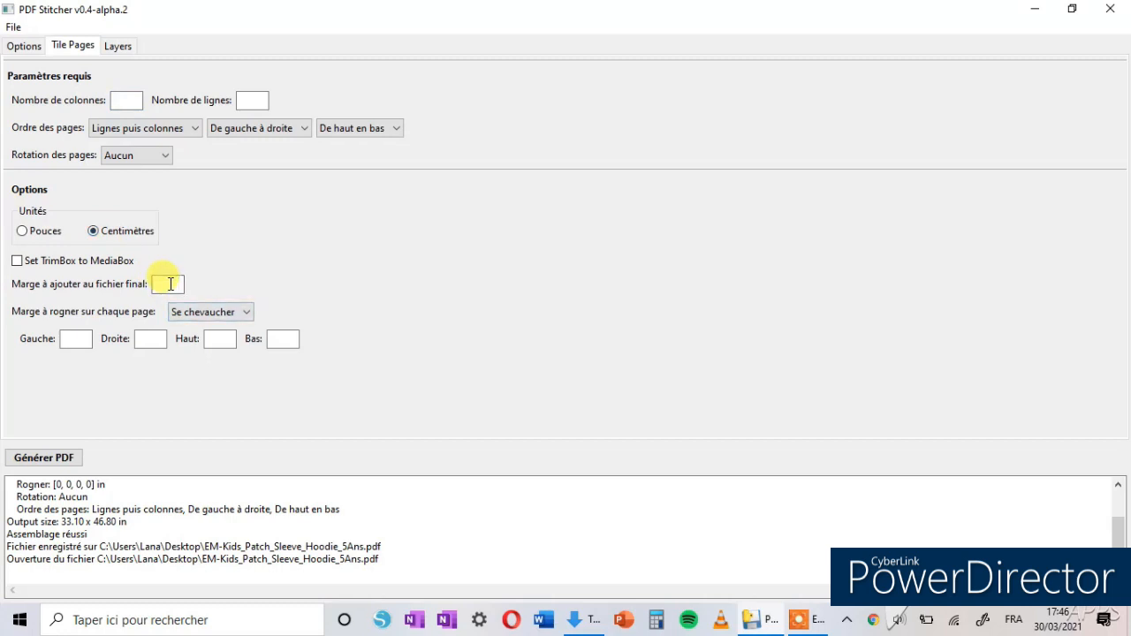
key(Caps_Lock)
Step: Generate the PDF with the added margin, saving it in the Téléchargements folder as EM-Kids_Patch_Sleeve_Hoodie_5Ans
click(65, 461)
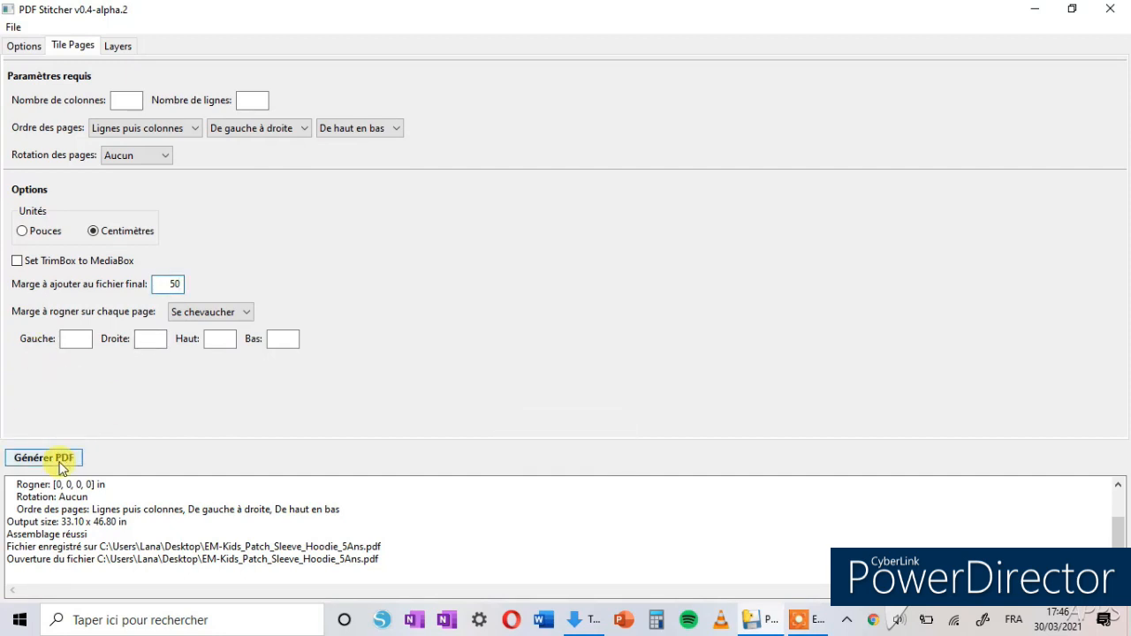
click(60, 463)
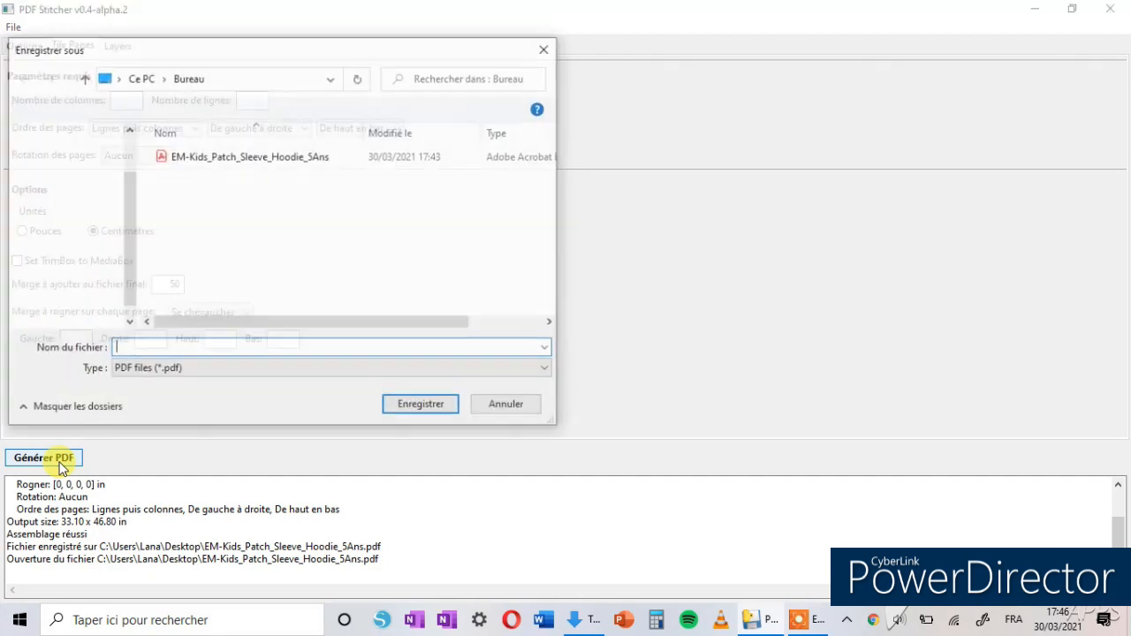
click(312, 157)
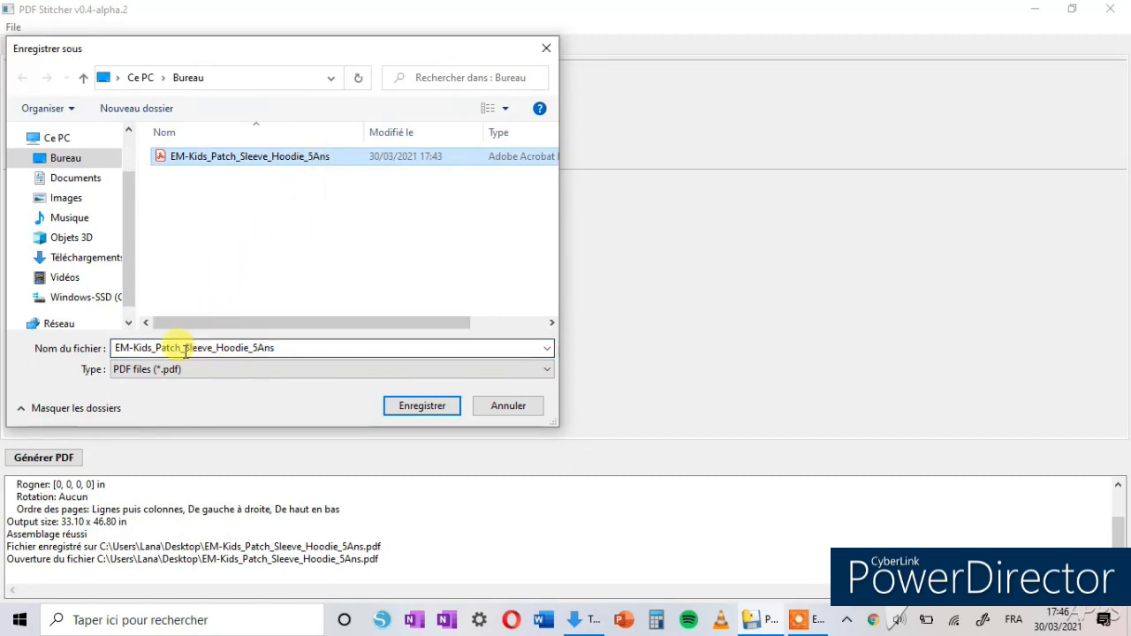
click(89, 258)
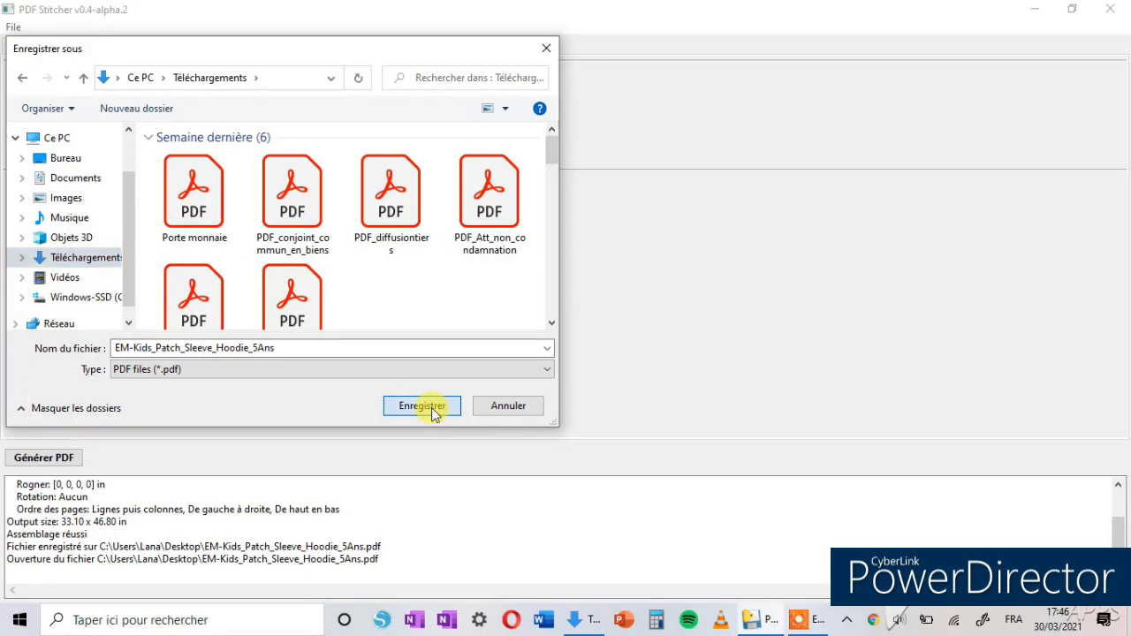
click(432, 407)
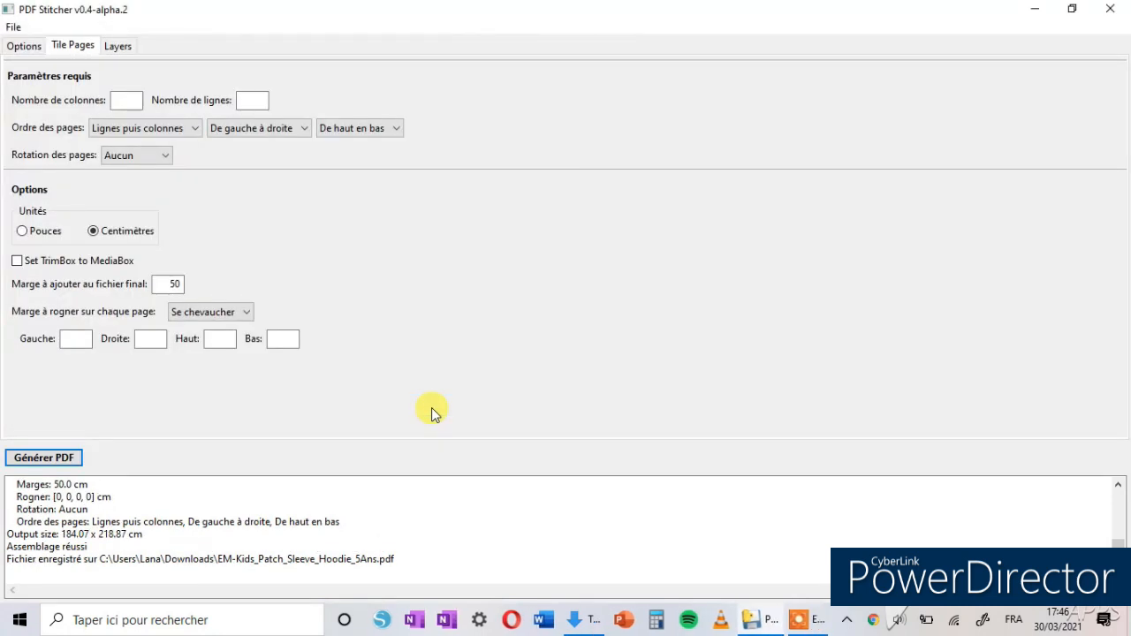
Step: Switch to File Explorer and open EM-Kids_Patch_Sleeve_Hoodie_5Ans from the Téléchargements folder
click(575, 620)
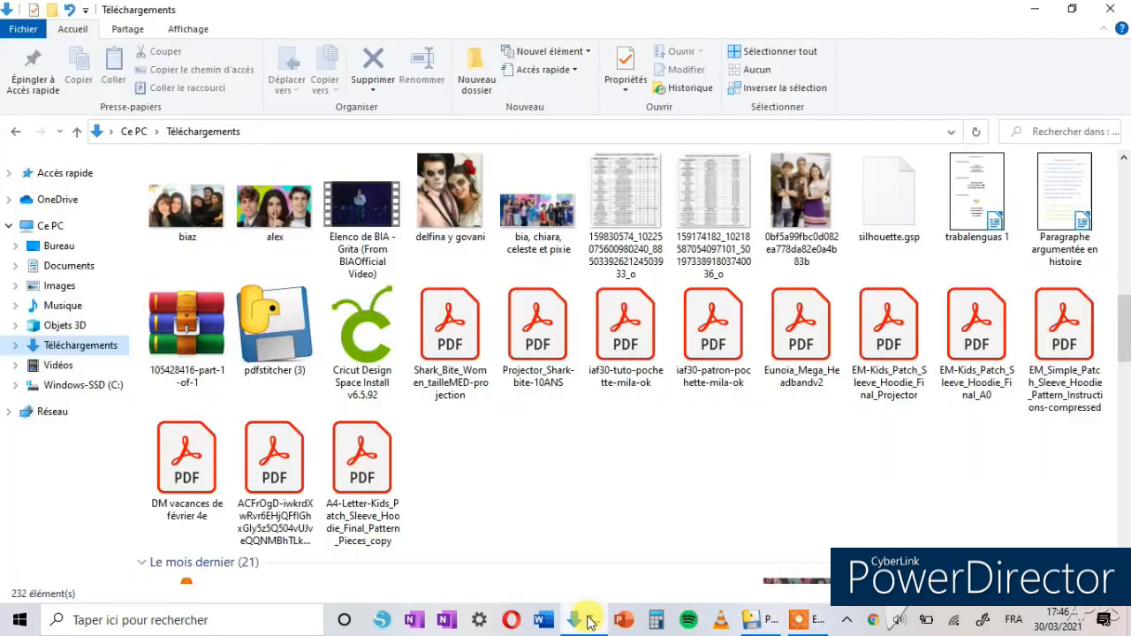
scroll(364, 332, up, 10)
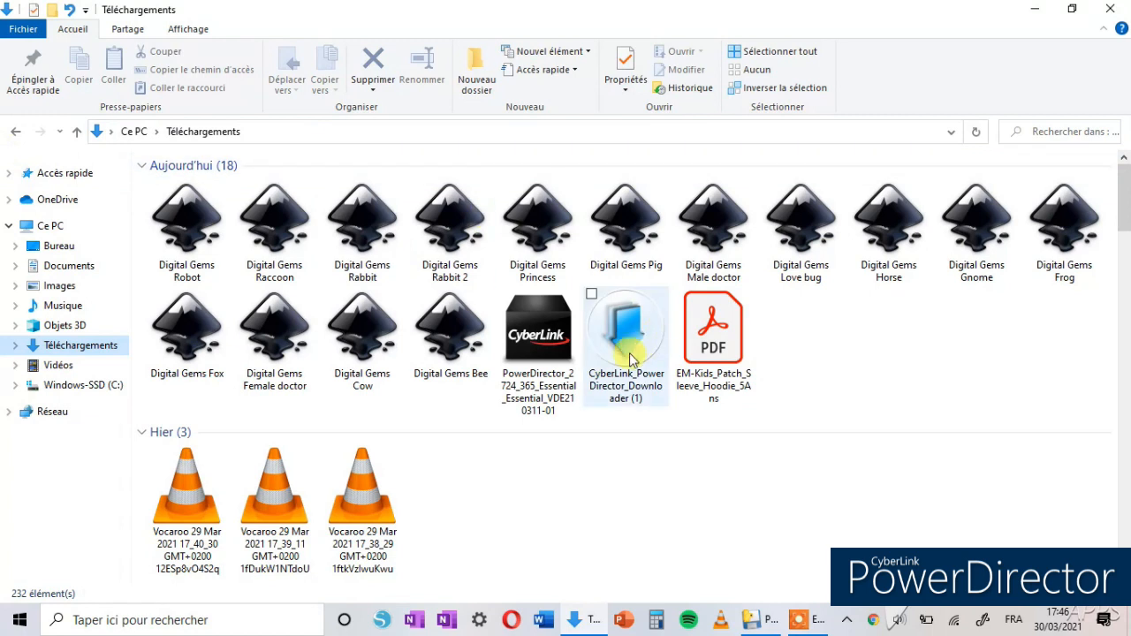
double_click(707, 326)
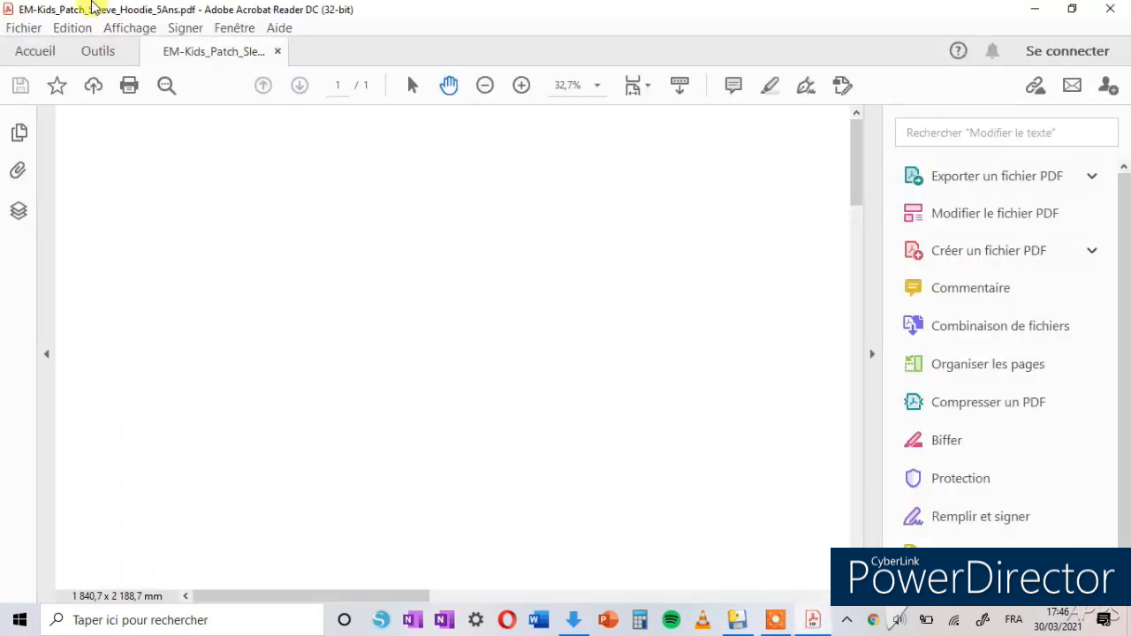
Step: Show the new PDF in full screen and examine the blank margin around the pattern pieces
click(130, 27)
click(221, 284)
drag(873, 446, 560, 157)
drag(771, 512, 884, 291)
drag(647, 574, 562, 139)
drag(588, 567, 525, 5)
drag(589, 539, 621, 323)
drag(644, 146, 795, 600)
drag(623, 418, 52, 353)
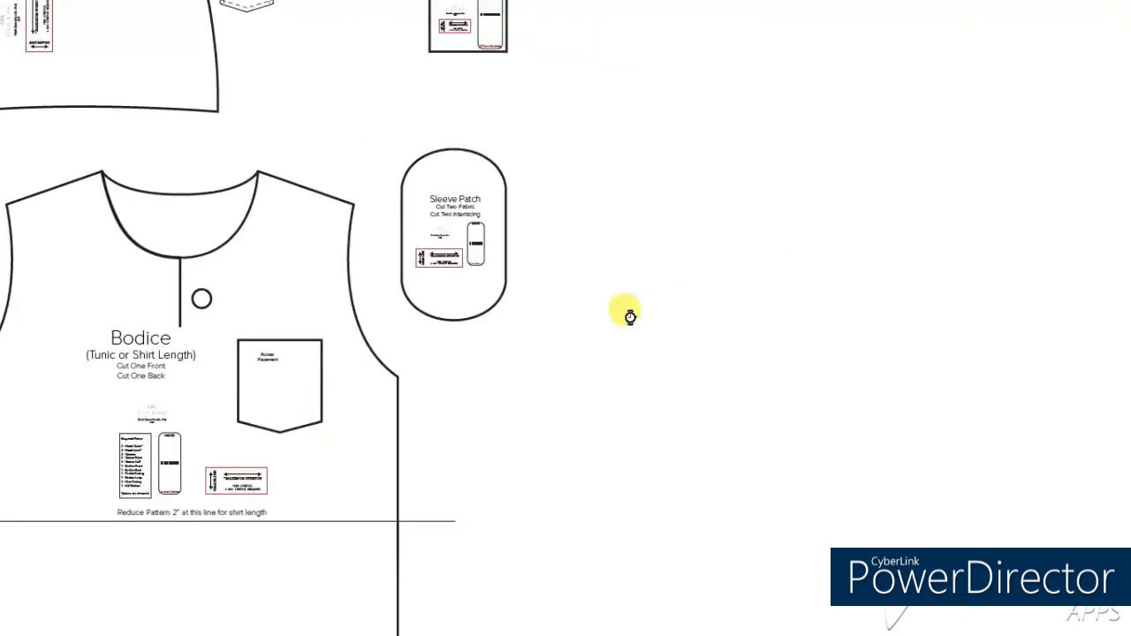